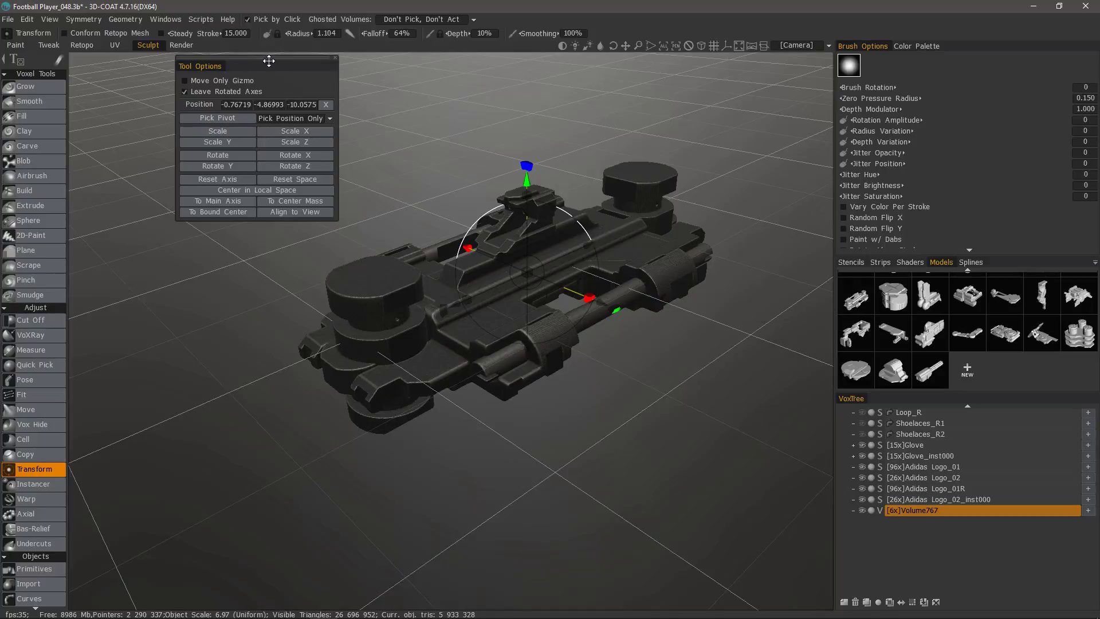
# - Activate the Grow tool, and return to the Transform tool with its gizmo on the mechanical model
pyautogui.moveTo(269, 60)
pyautogui.mouseDown()
pyautogui.moveTo(264, 94)
pyautogui.moveTo(268, 61)
pyautogui.mouseUp()
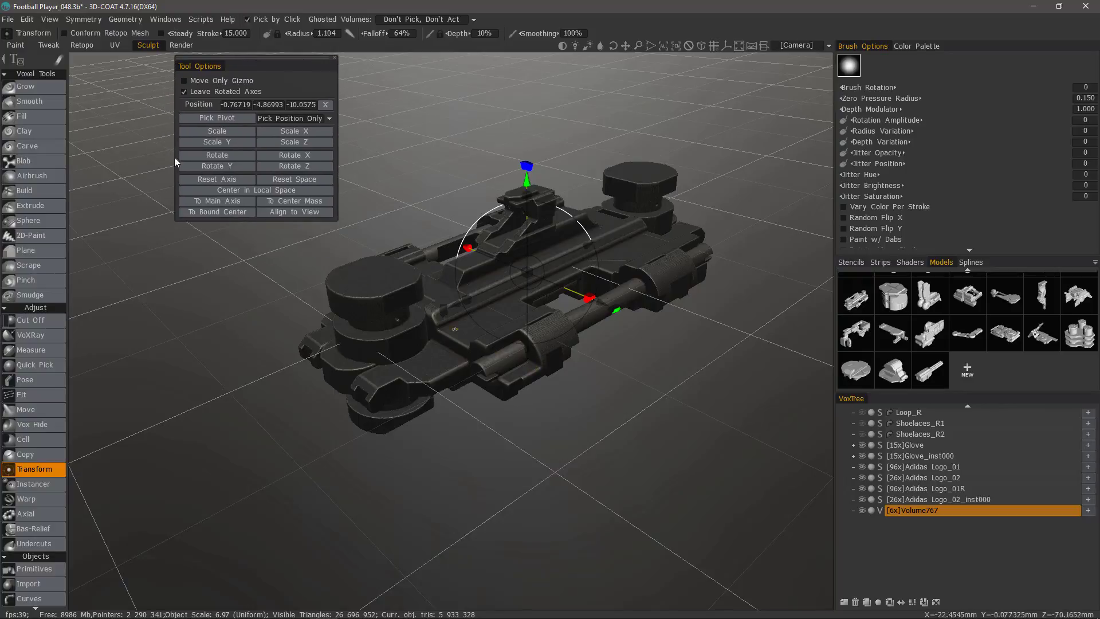
pyautogui.click(50, 90)
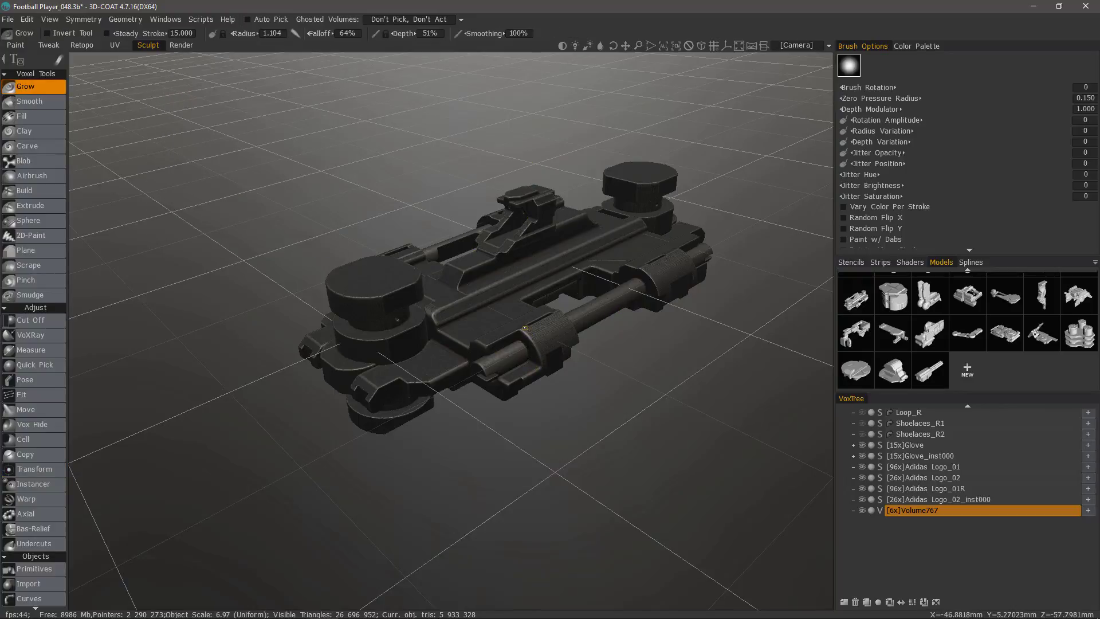
pyautogui.press('space')
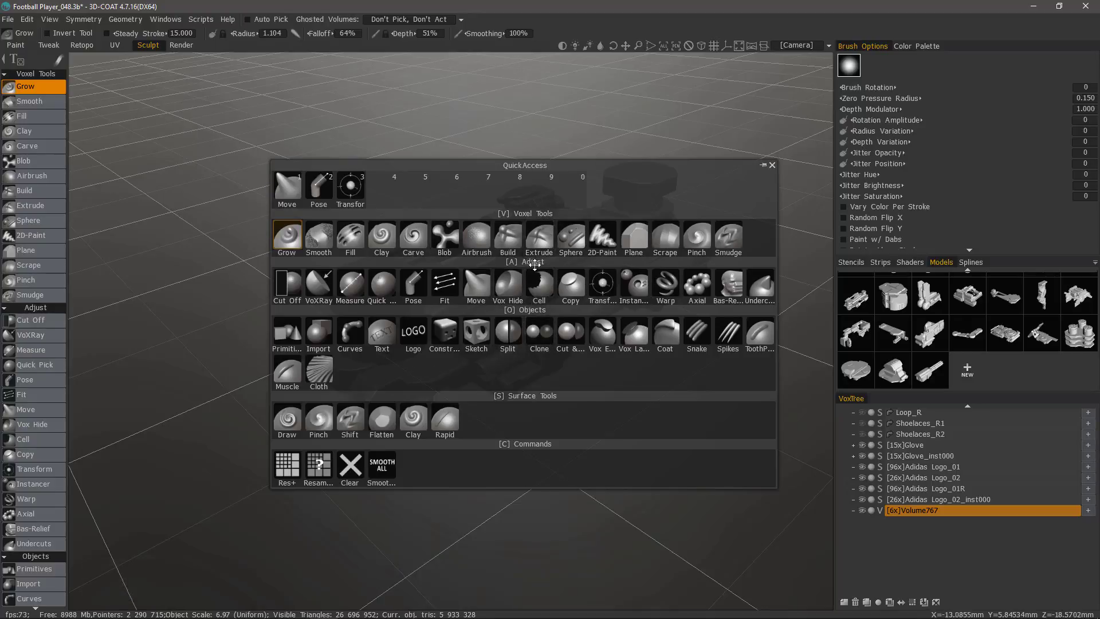
pyautogui.click(609, 288)
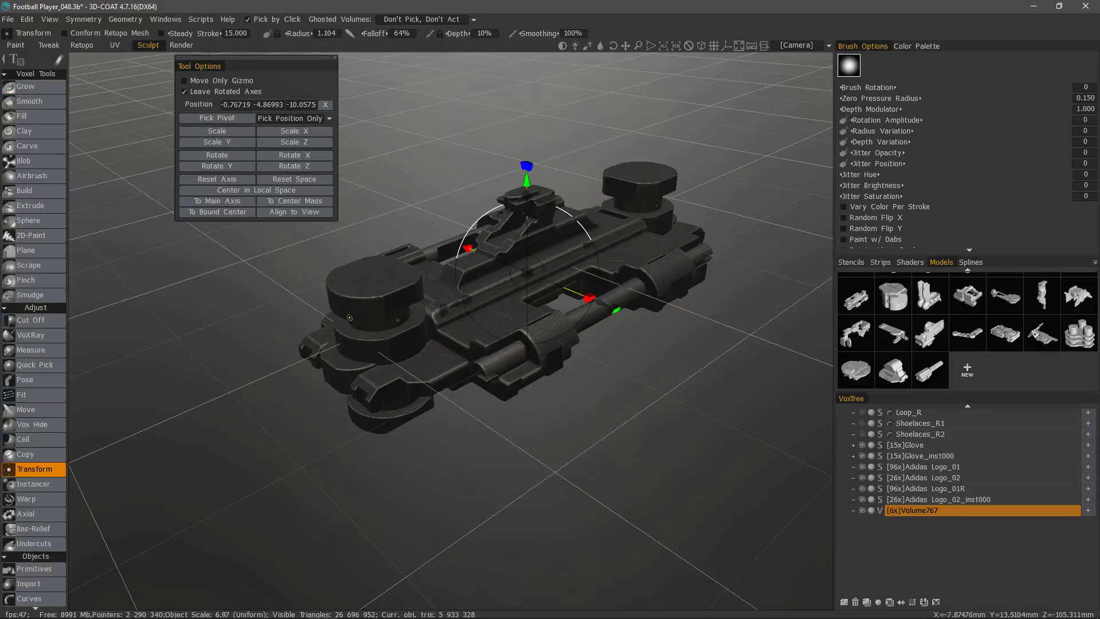
# - Try rotating the mechanical model slightly with the Transform gizmo, and undo the change
pyautogui.keyDown('alt'); pyautogui.moveTo(350, 318); pyautogui.dragTo(494, 318); pyautogui.keyUp('alt')
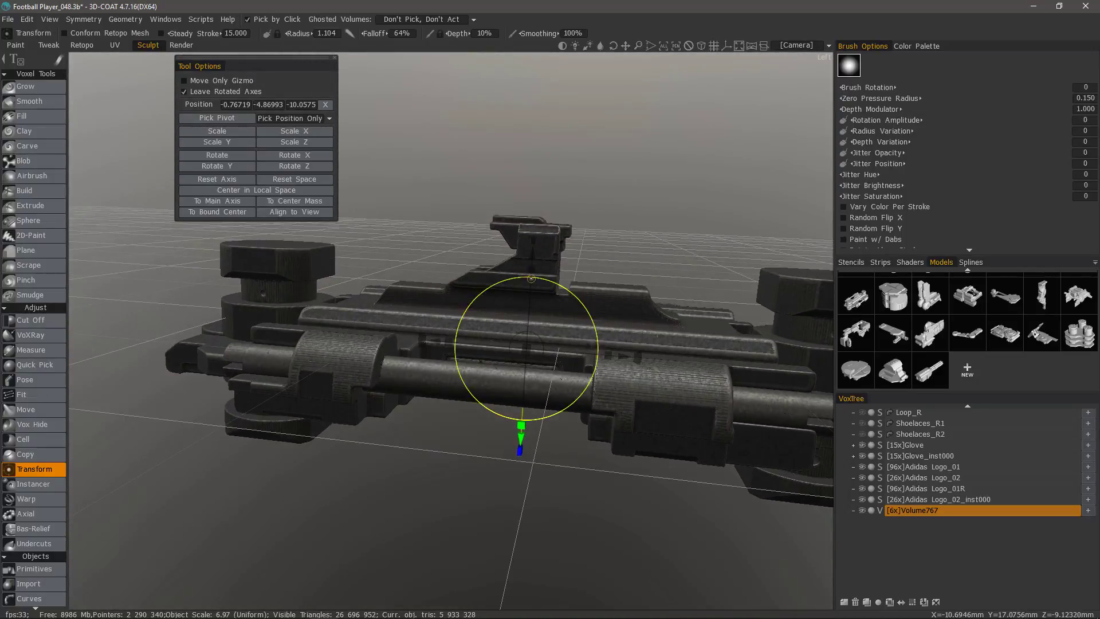
pyautogui.keyDown('alt'); pyautogui.moveTo(518, 435); pyautogui.dragTo(525, 435, button='middle'); pyautogui.keyUp('alt')
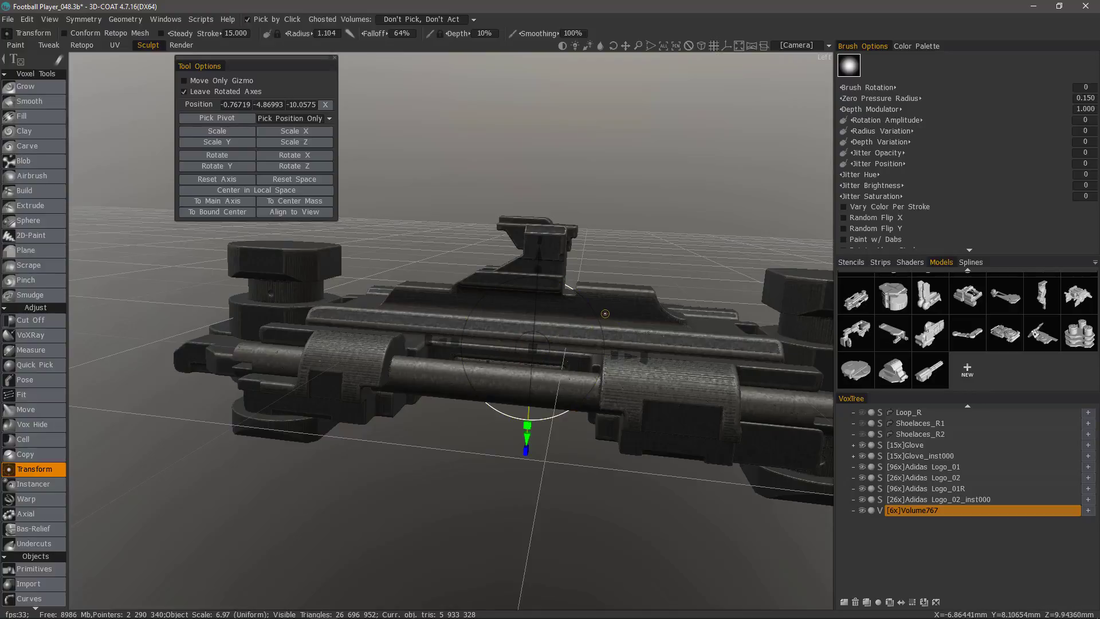
pyautogui.moveTo(593, 315)
pyautogui.mouseDown()
pyautogui.moveTo(591, 337)
pyautogui.moveTo(594, 305)
pyautogui.mouseUp()
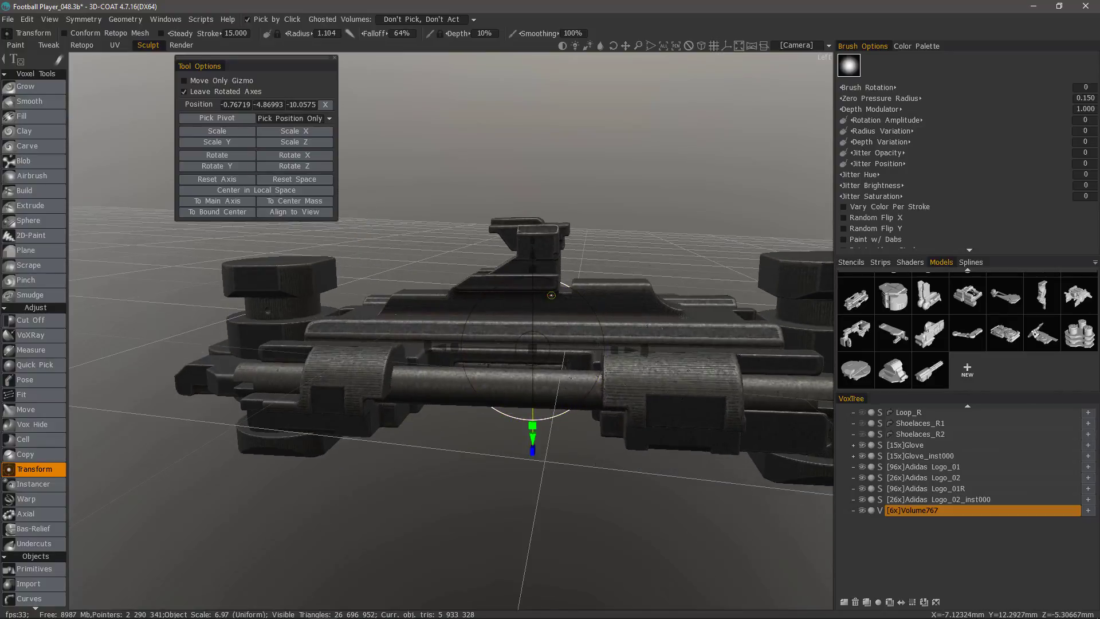
pyautogui.hotkey('ctrl', 'z')
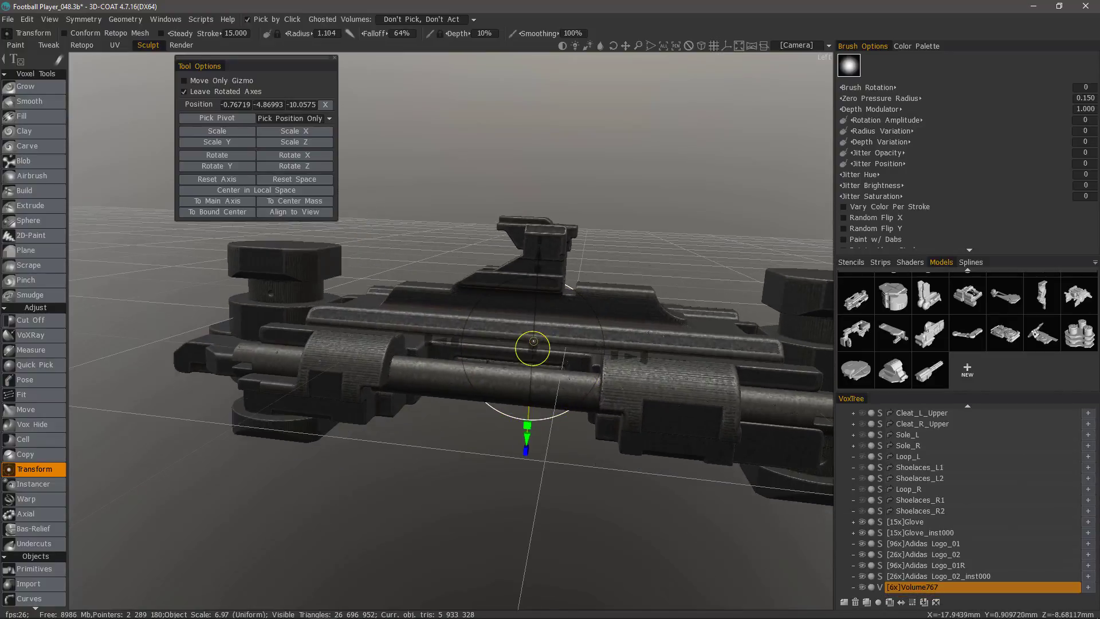
# - Scale the mechanical model down uniformly about its center with the Transform gizmo
pyautogui.moveTo(530, 442); pyautogui.dragTo(484, 281)
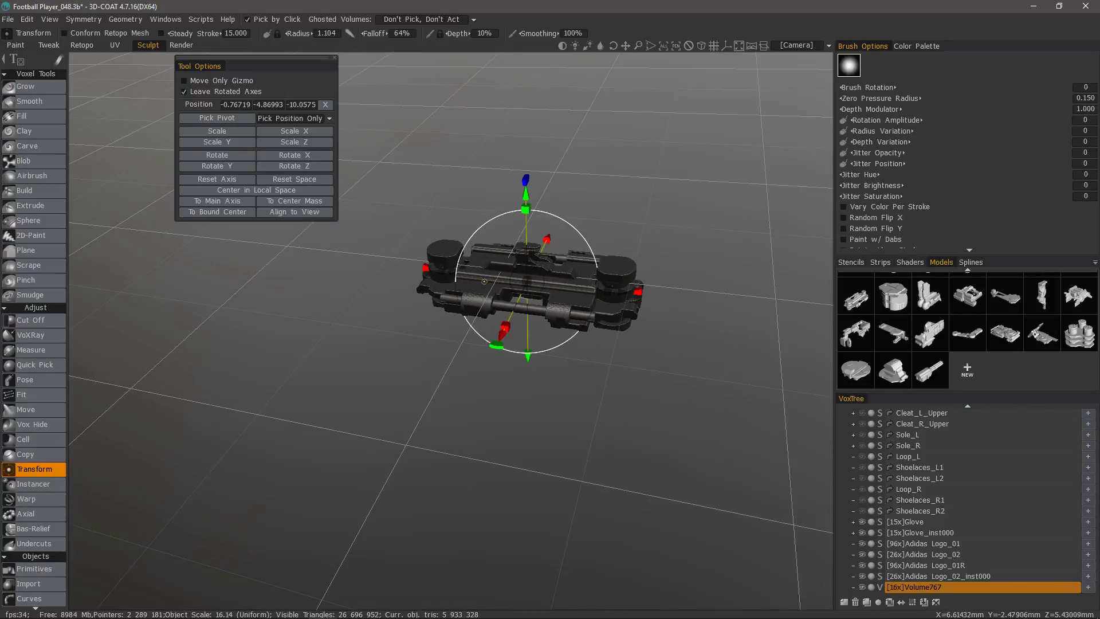
pyautogui.keyDown('alt'); pyautogui.moveTo(396, 281); pyautogui.dragTo(453, 367); pyautogui.keyUp('alt')
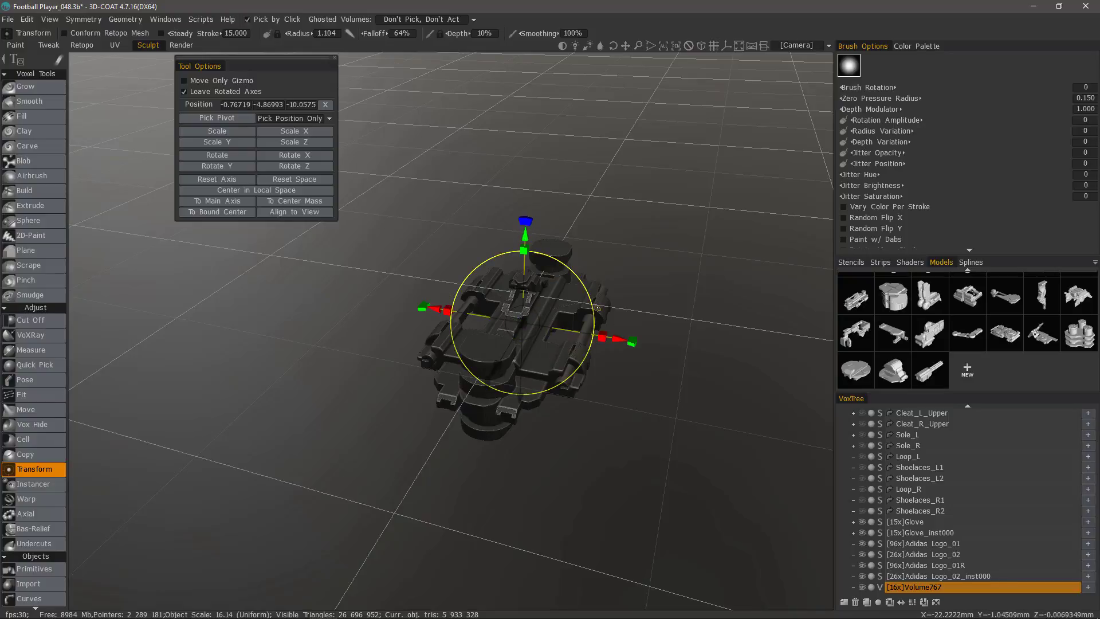
pyautogui.keyDown('alt'); pyautogui.moveTo(596, 338); pyautogui.dragTo(580, 358); pyautogui.keyUp('alt')
pyautogui.scroll(-2, 580, 358)
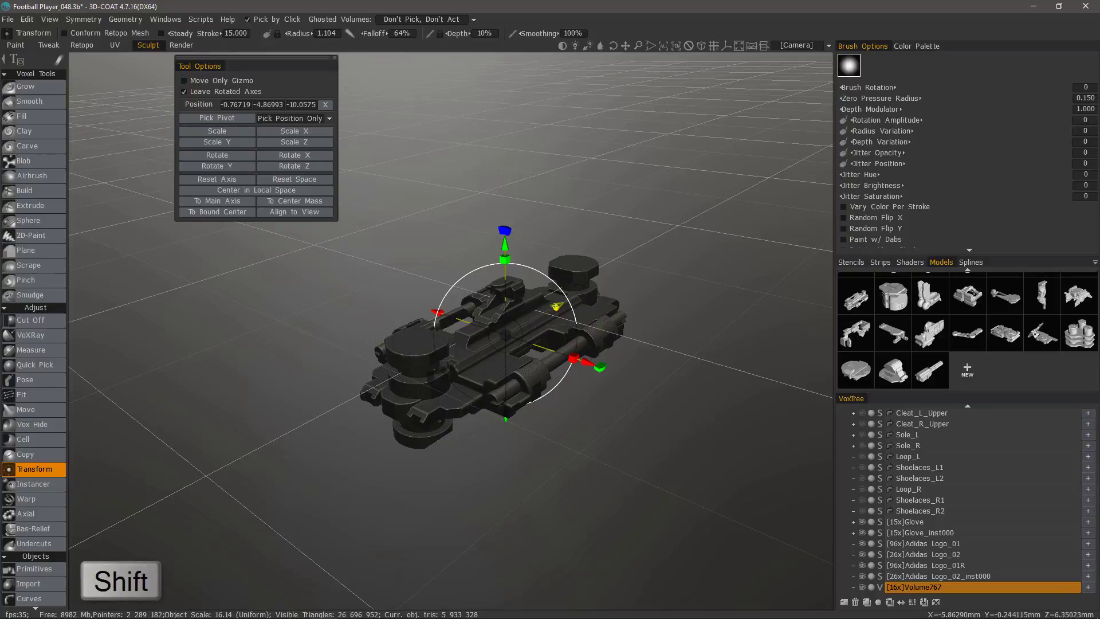
# - Move only the gizmo along the Z axis to about 26.185, near the wheel at one end of the model
pyautogui.keyDown('shift'); pyautogui.moveTo(554, 307); pyautogui.dragTo(617, 273); pyautogui.keyUp('shift')
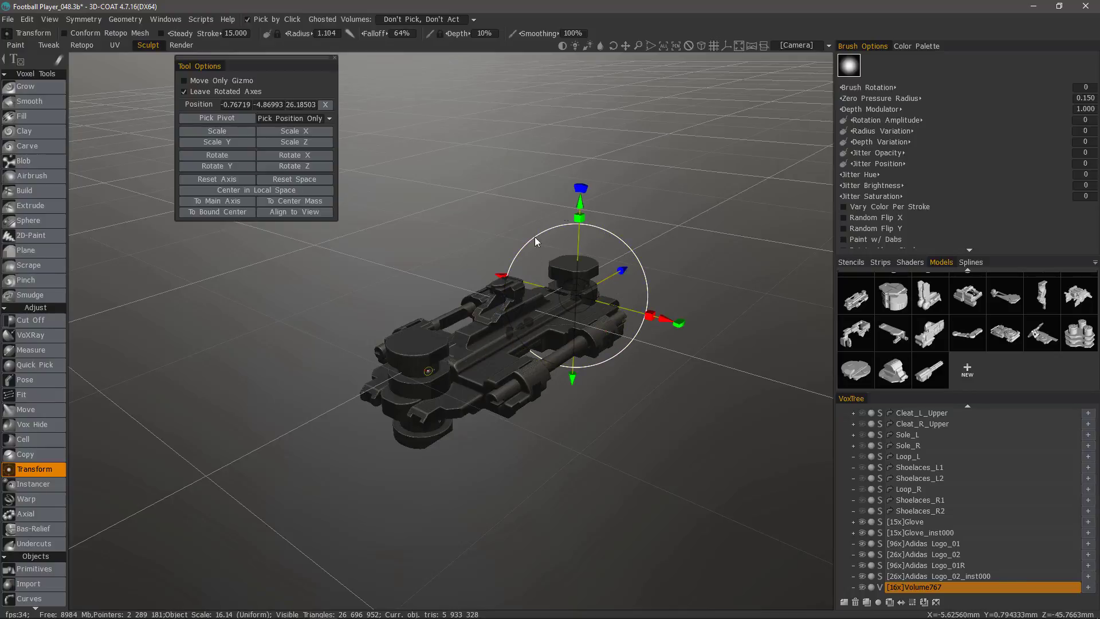
pyautogui.moveTo(535, 237); pyautogui.dragTo(441, 195)
pyautogui.moveTo(642, 338); pyautogui.dragTo(597, 323)
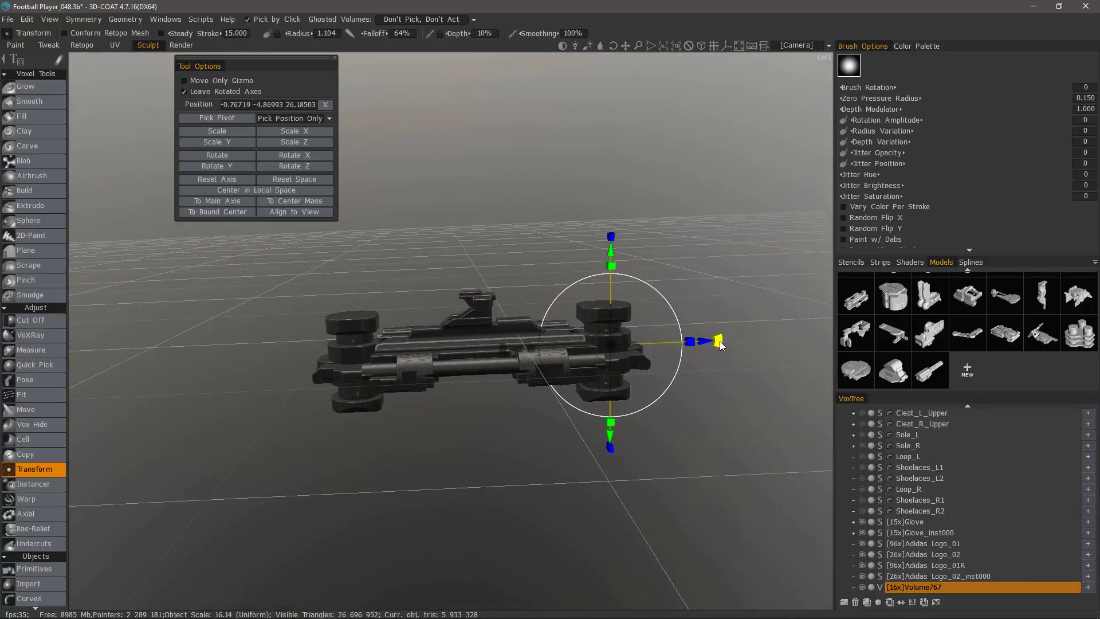
# - Try tilting the model freehand about the shifted pivot, undo it, and rotate it 90 degrees about the X axis
pyautogui.moveTo(721, 342)
pyautogui.mouseDown()
pyautogui.moveTo(689, 380)
pyautogui.moveTo(617, 422)
pyautogui.moveTo(718, 359)
pyautogui.moveTo(696, 408)
pyautogui.moveTo(716, 328)
pyautogui.mouseUp()
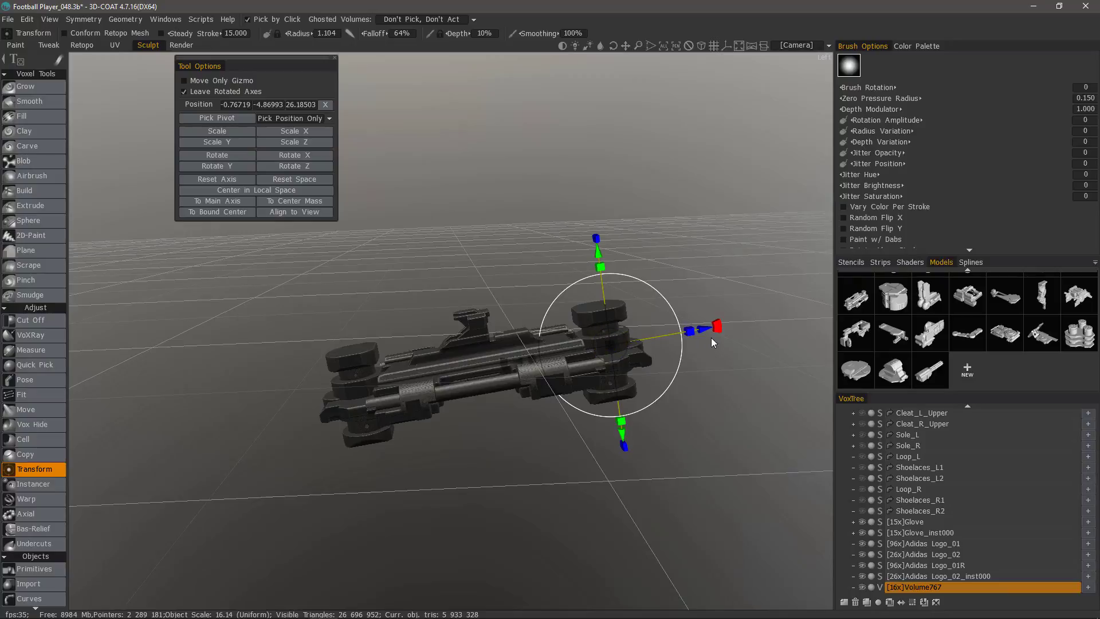
pyautogui.hotkey('ctrl', 'z')
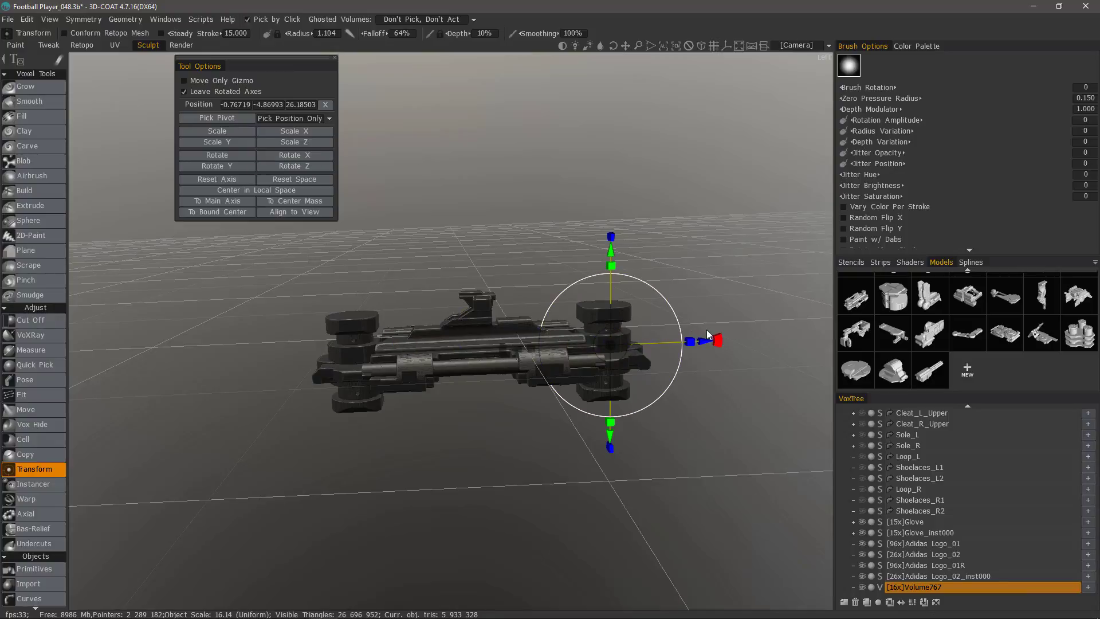
pyautogui.click(297, 153)
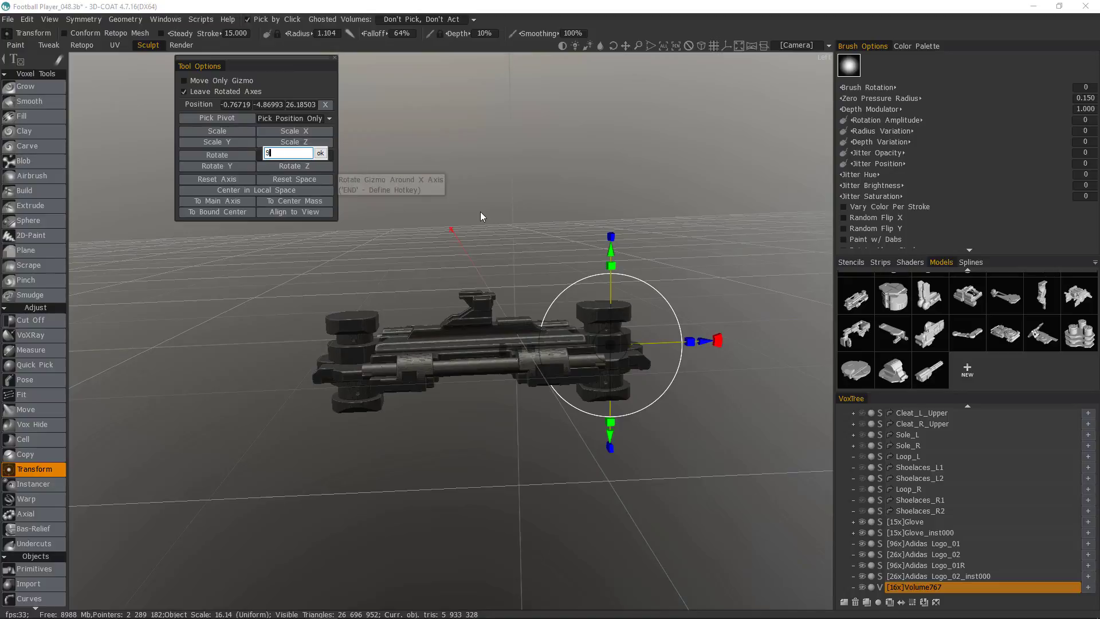
pyautogui.press('Return')
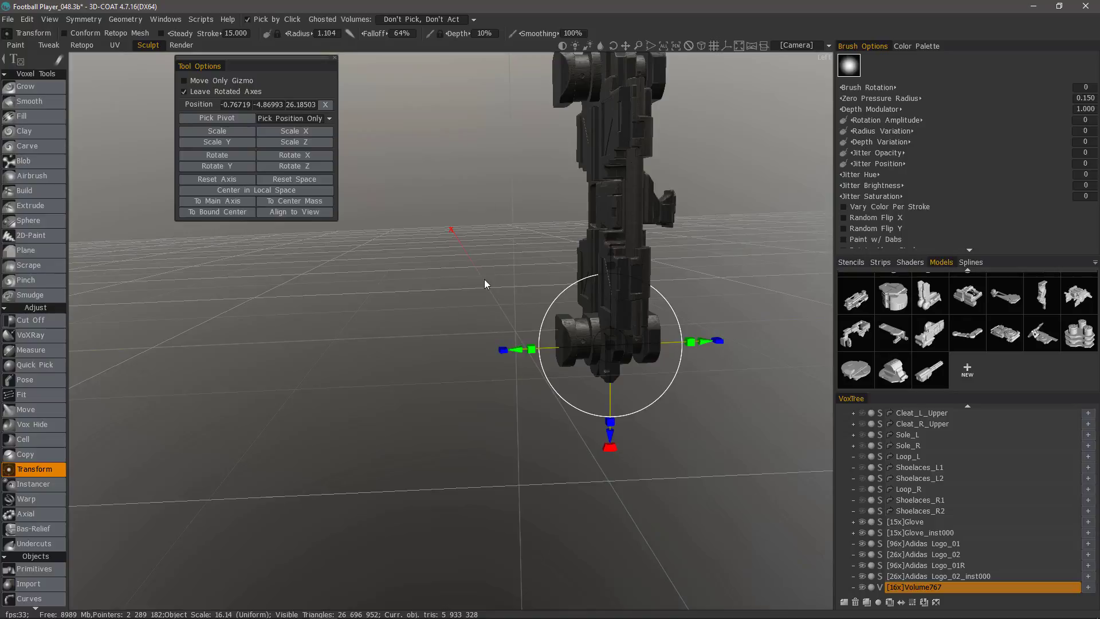
# - Rotate the upright model by exactly 90 degrees through the numeric entry of the gizmo's rotation handle
pyautogui.moveTo(387, 243); pyautogui.dragTo(565, 388)
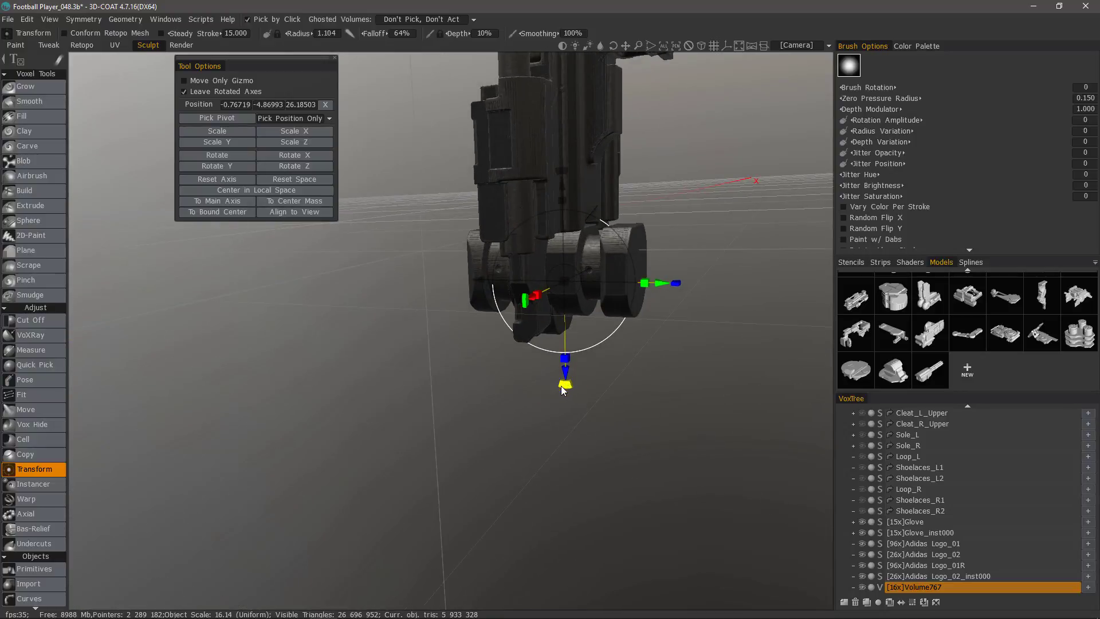
pyautogui.press('space')
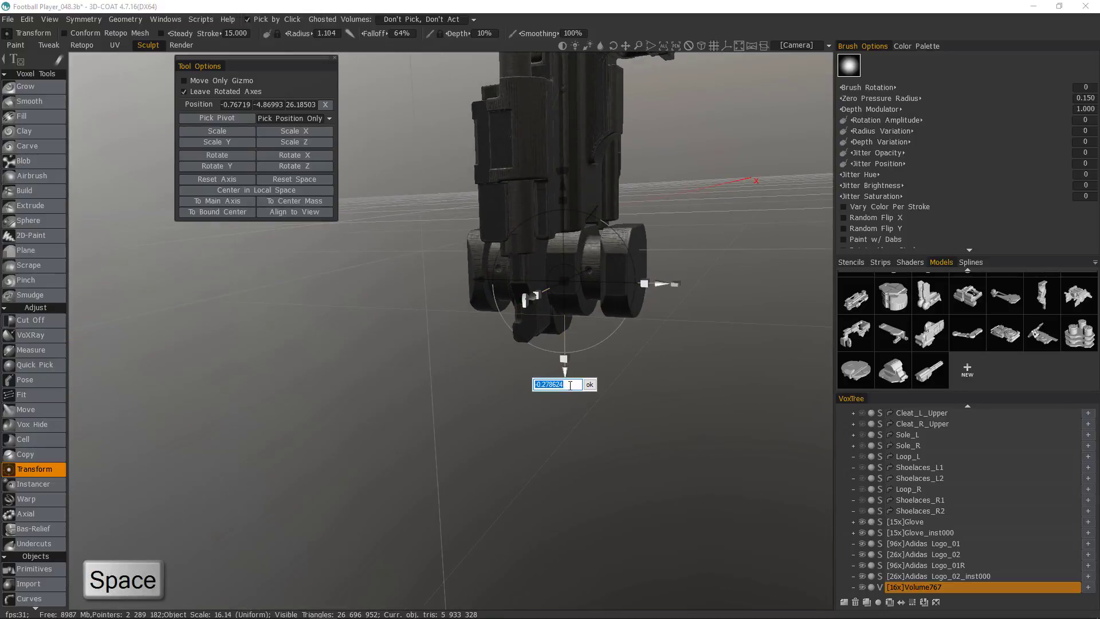
pyautogui.write('9')
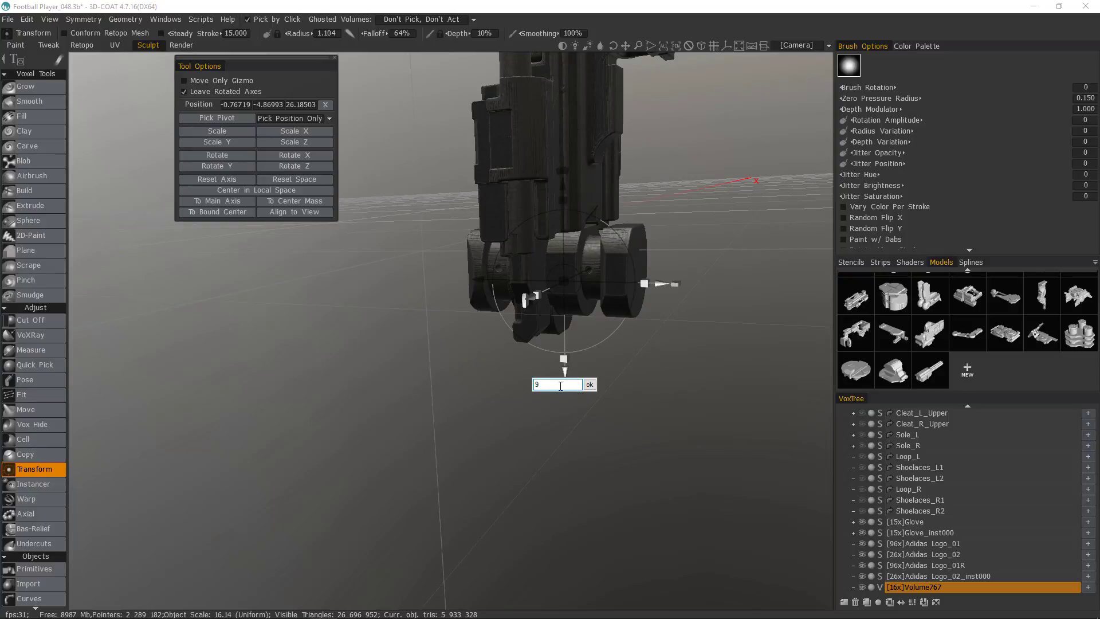
pyautogui.write('0')
pyautogui.press('Return')
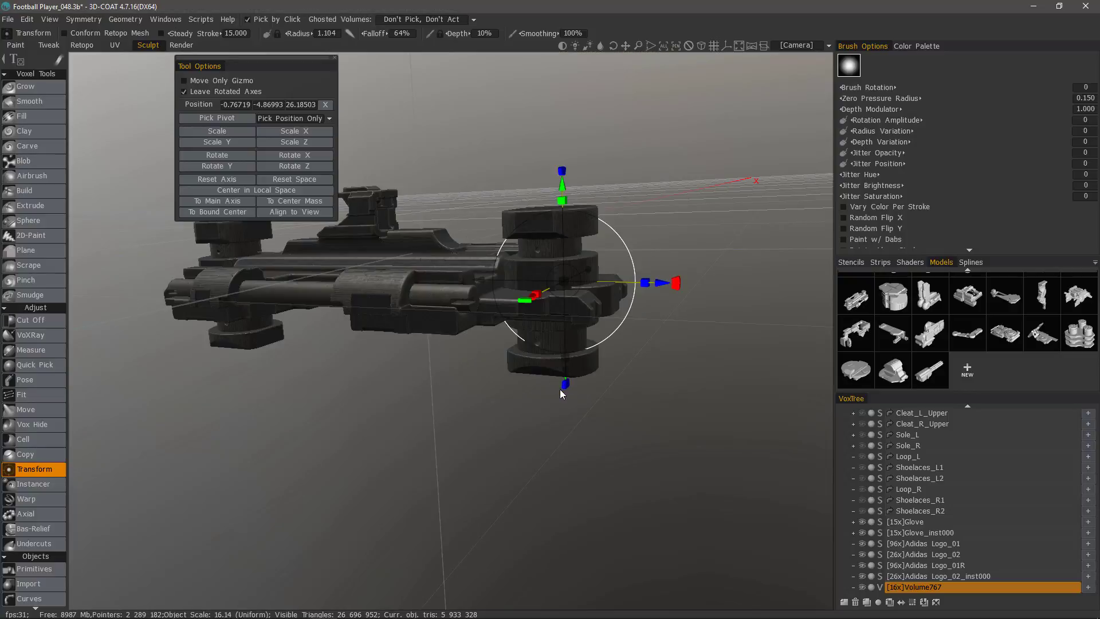
# - Move the Tool Options window aside and shift only the gizmo back along the model to about Z -19.07
pyautogui.scroll(-3, 528, 373)
pyautogui.keyDown('alt'); pyautogui.moveTo(528, 373); pyautogui.dragTo(516, 435); pyautogui.keyUp('alt')
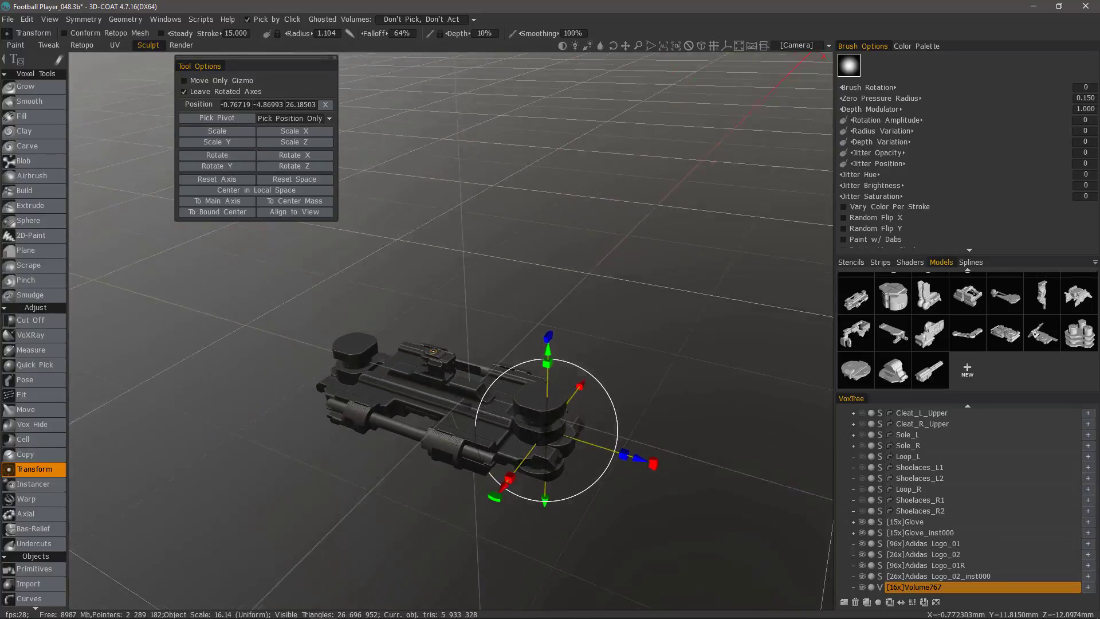
pyautogui.keyDown('alt'); pyautogui.moveTo(416, 390); pyautogui.dragTo(470, 325, button='middle'); pyautogui.keyUp('alt')
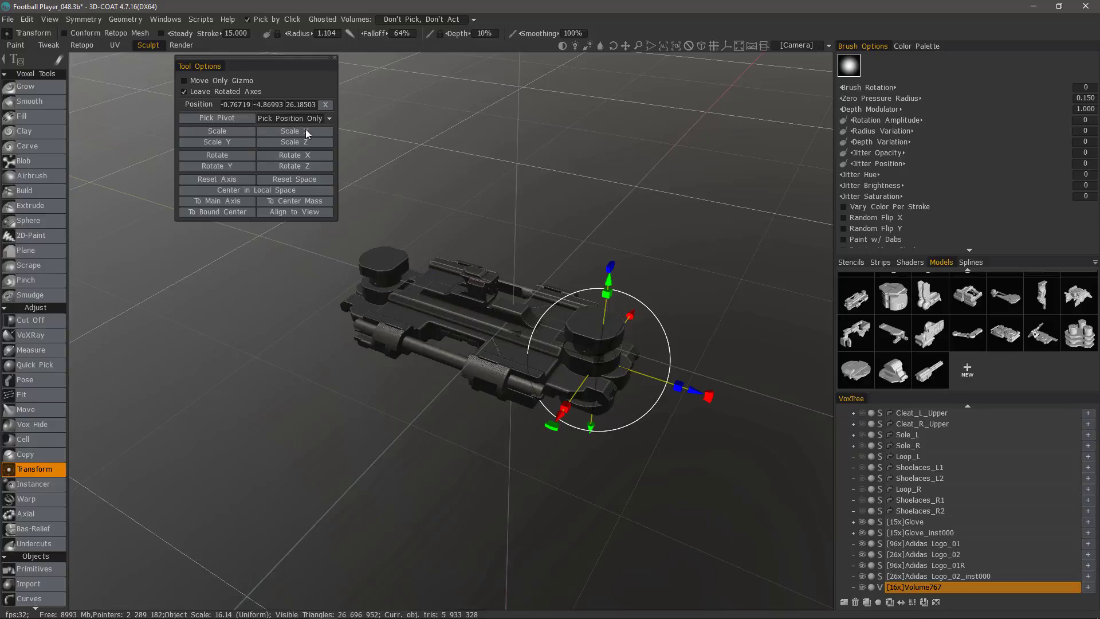
pyautogui.moveTo(259, 63); pyautogui.dragTo(602, 92)
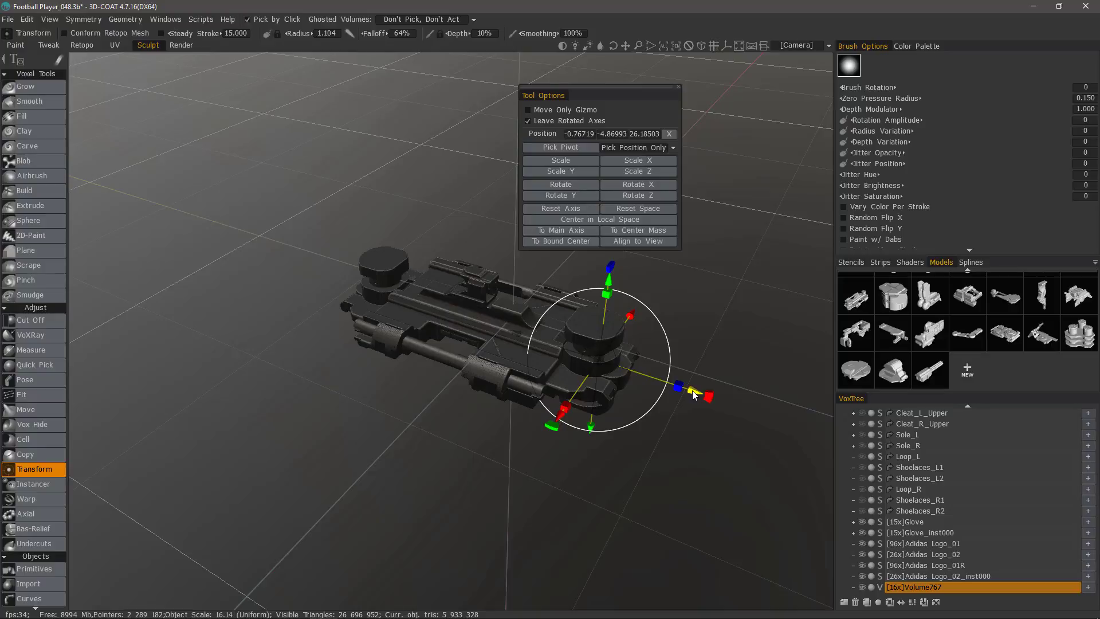
pyautogui.moveTo(693, 394); pyautogui.dragTo(522, 344)
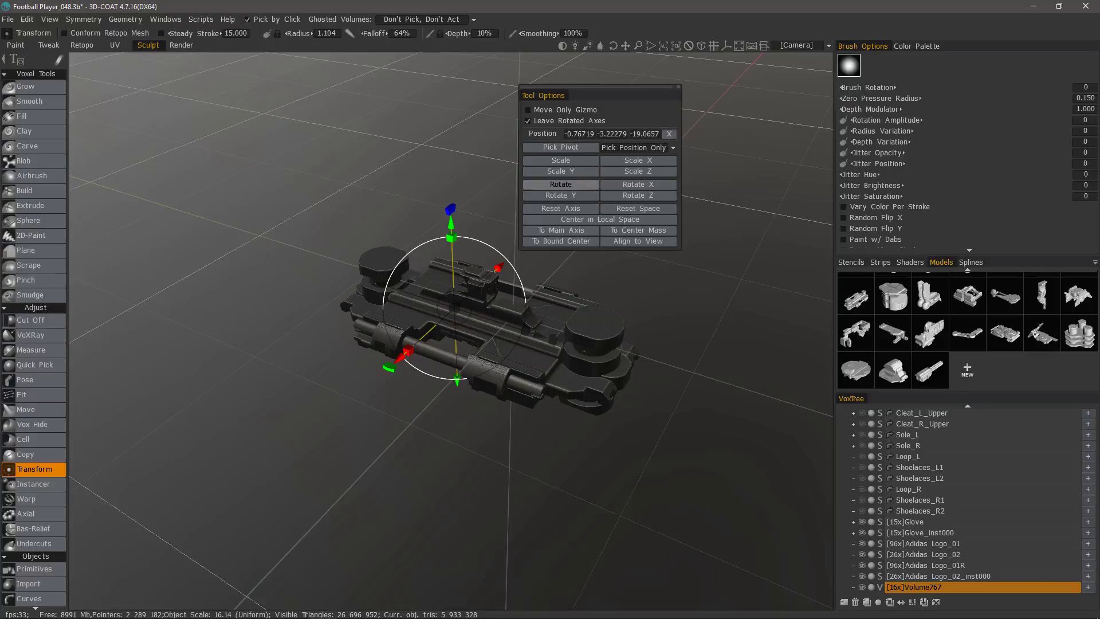
# - Set the model's X and Z positions to 0, and reset the whole position to the scene origin
pyautogui.keyDown('alt'); pyautogui.moveTo(423, 297); pyautogui.dragTo(327, 299); pyautogui.keyUp('alt')
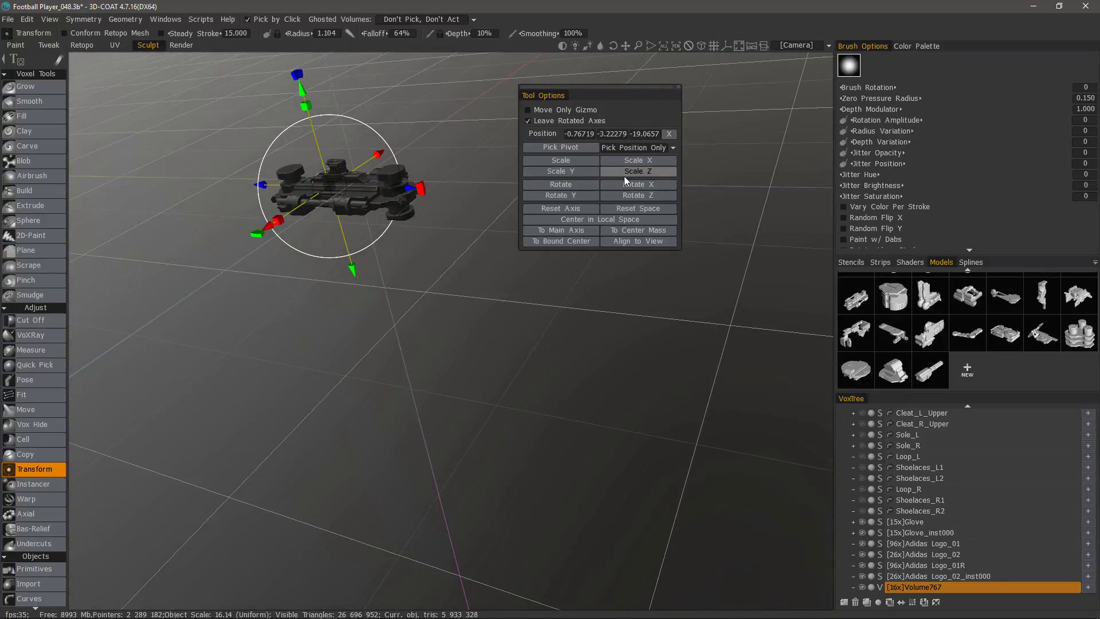
pyautogui.click(578, 134)
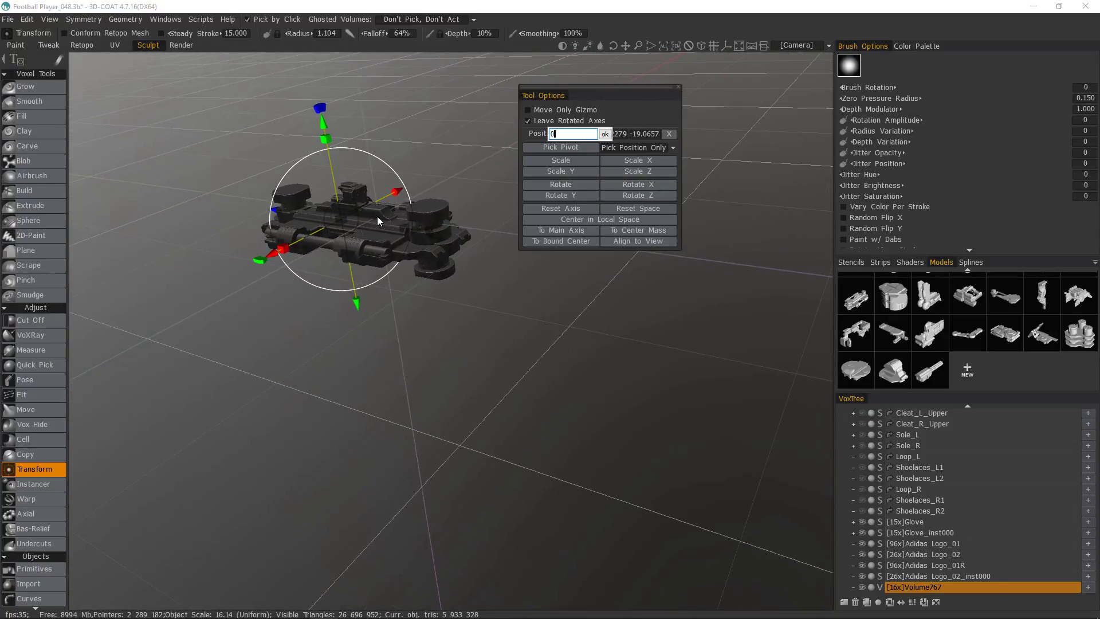
pyautogui.write('0')
pyautogui.press('Return')
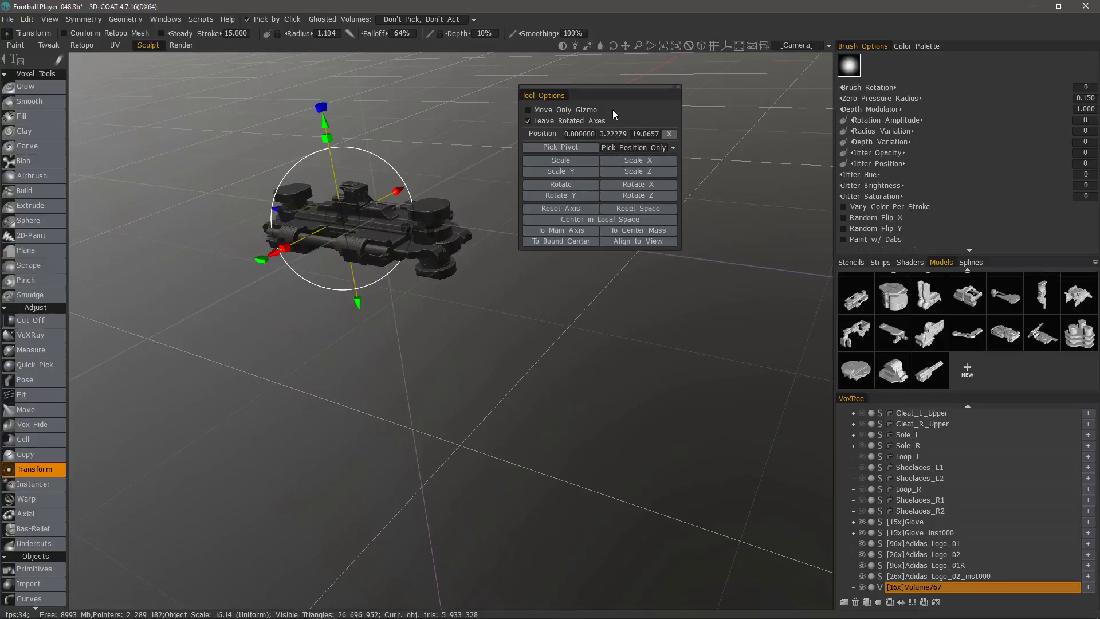
pyautogui.click(645, 135)
pyautogui.write('0')
pyautogui.press('Return')
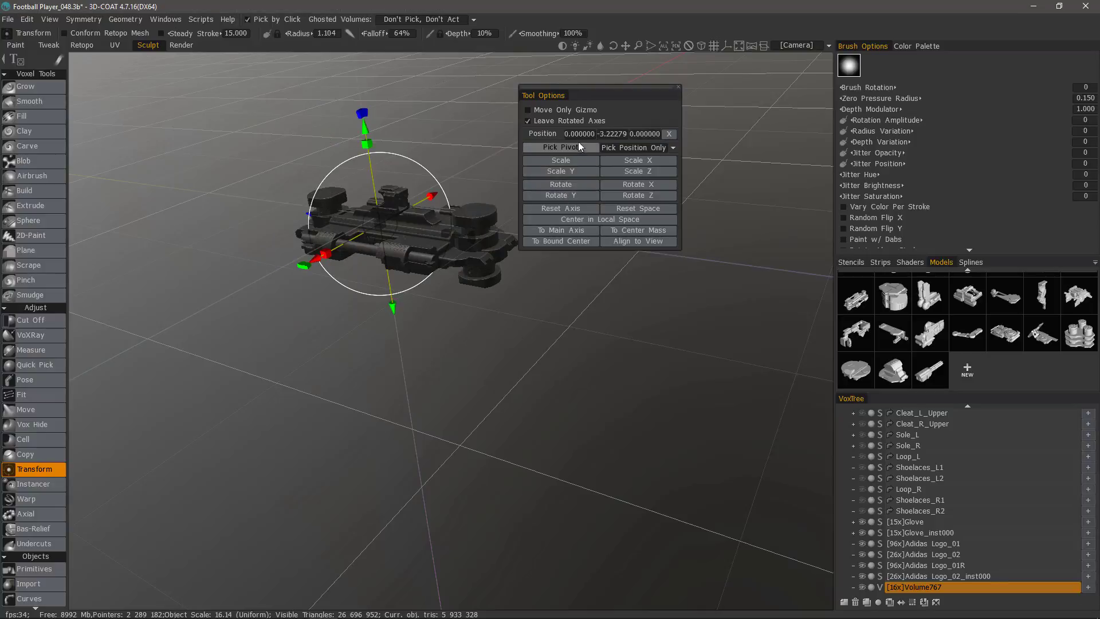
pyautogui.click(669, 133)
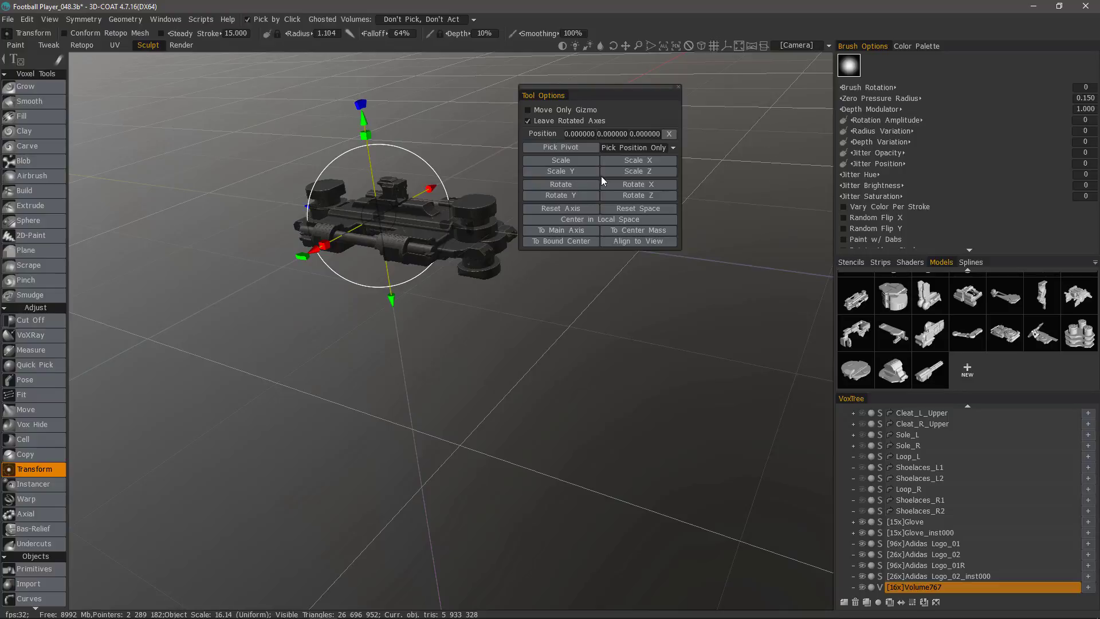
# - Pick a new pivot on the wheel end of the model using the Pick Position Only mode
pyautogui.click(575, 147)
pyautogui.click(496, 236)
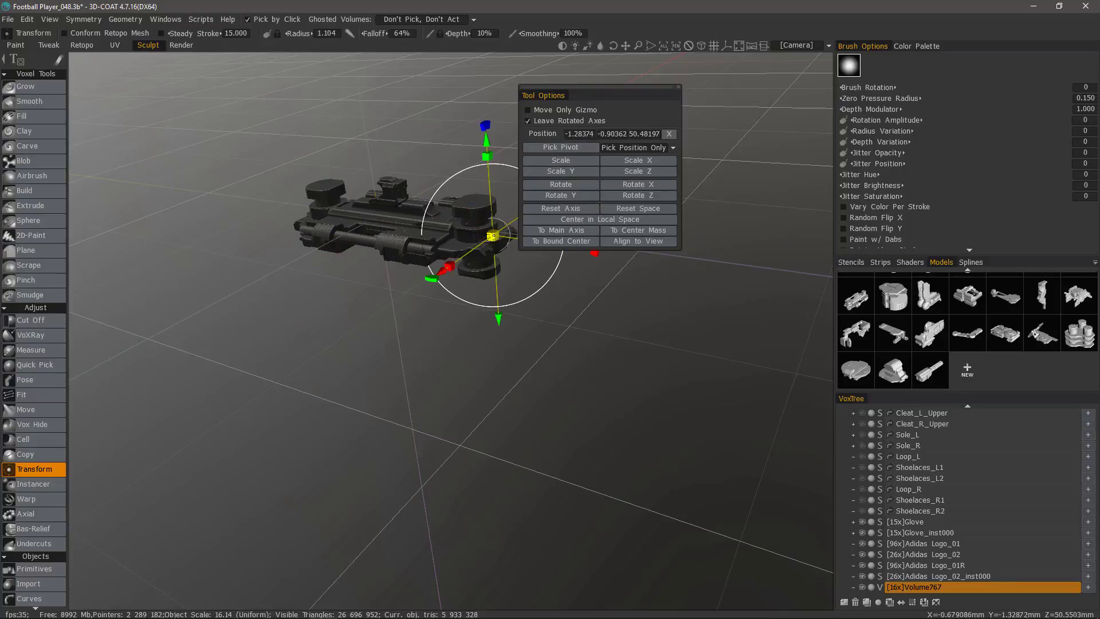
pyautogui.moveTo(439, 179); pyautogui.dragTo(472, 285)
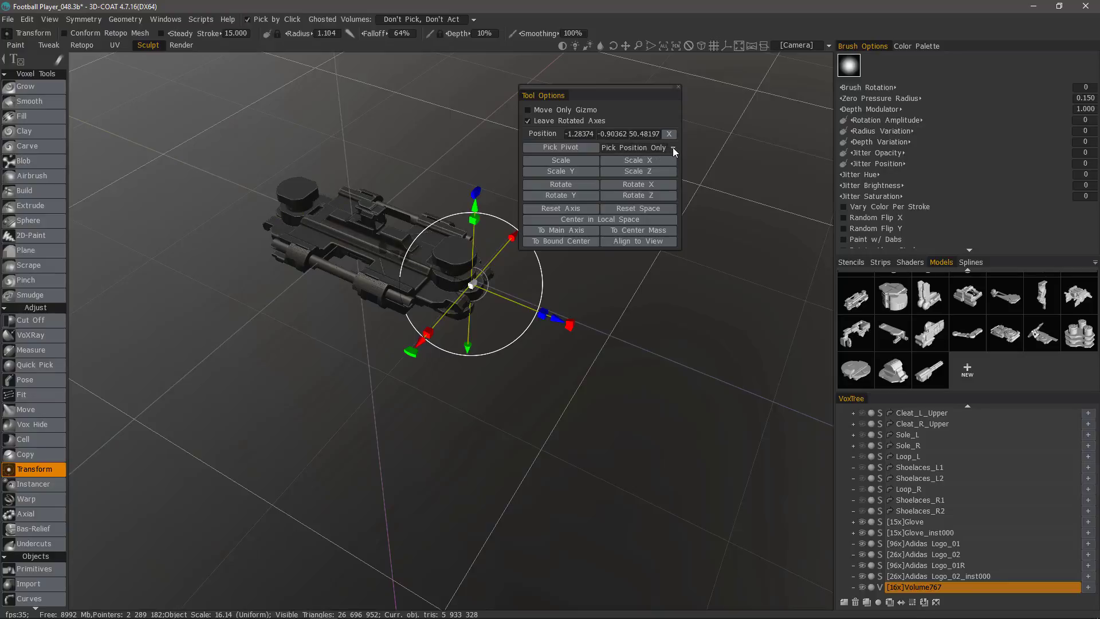
# - Pick a new pivot on the model's side cylinder using the Pick View Direction & Position mode
pyautogui.click(649, 147)
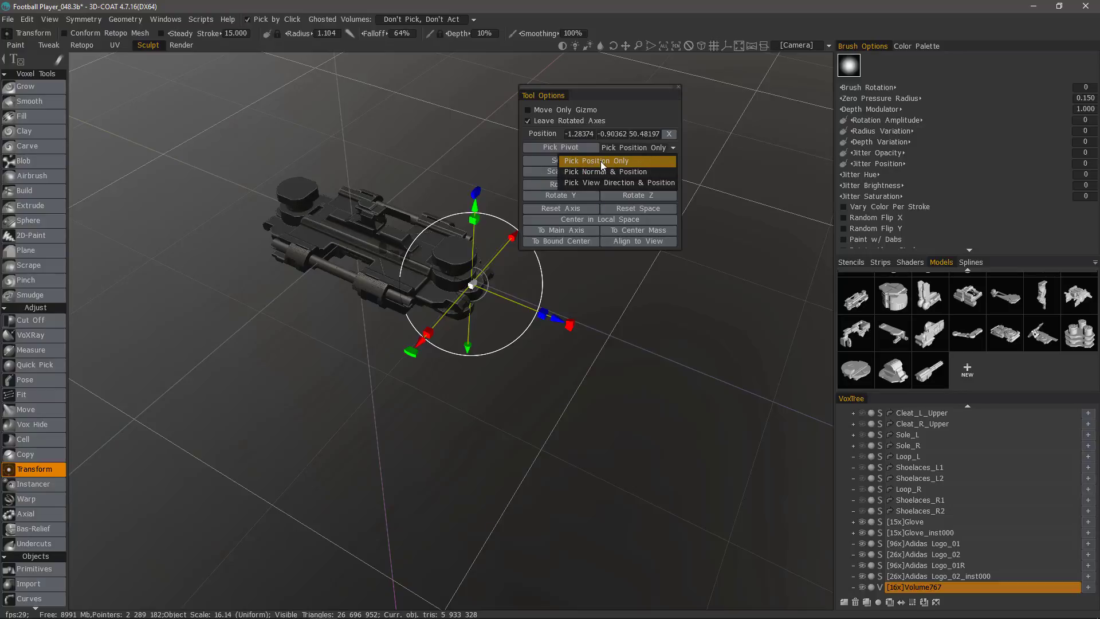
pyautogui.click(627, 183)
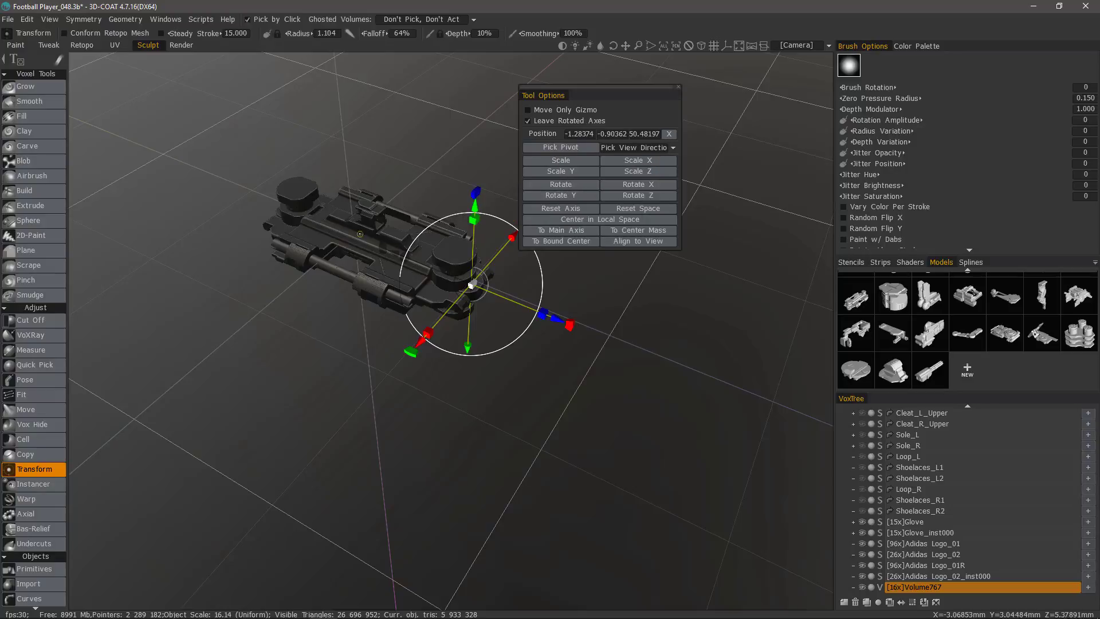
pyautogui.click(566, 148)
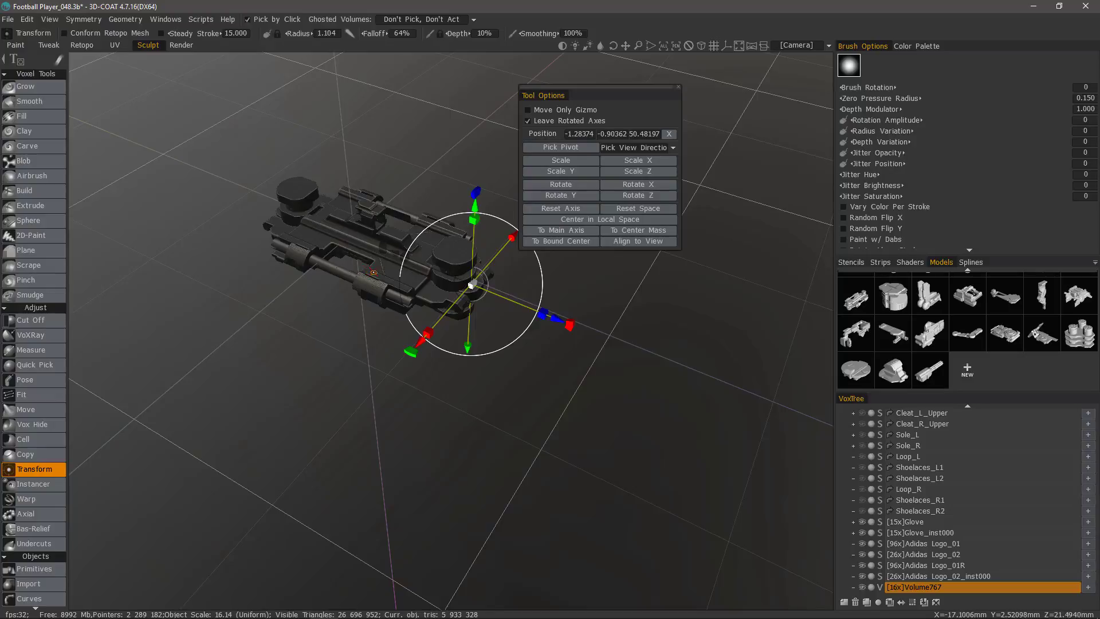
pyautogui.click(375, 272)
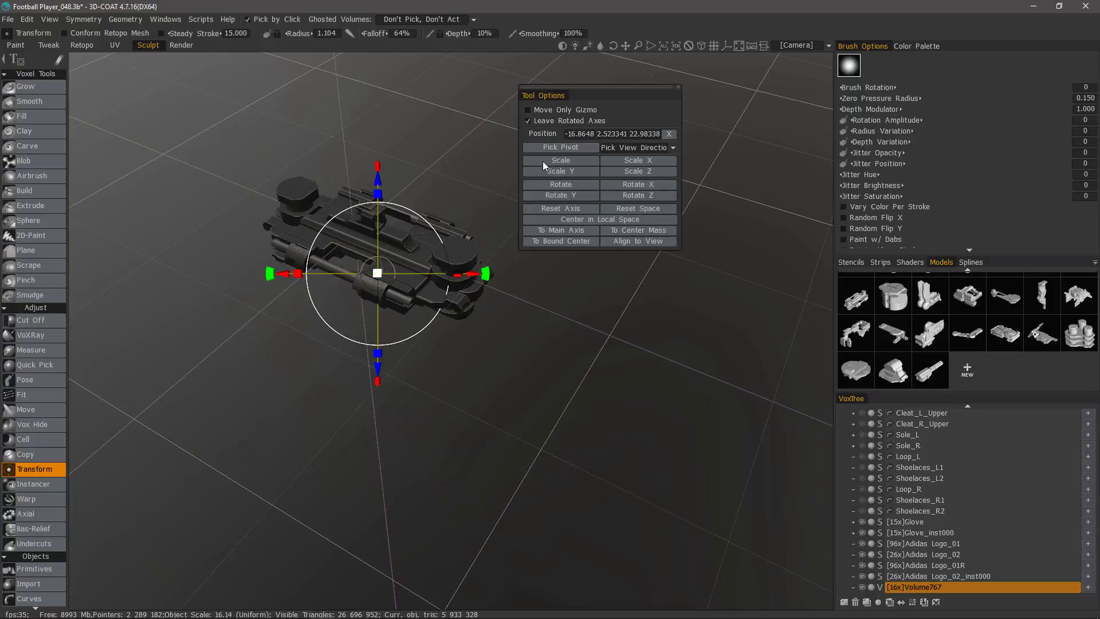
# - Scale the whole model uniformly to 90 percent around the picked pivot
pyautogui.click(566, 161)
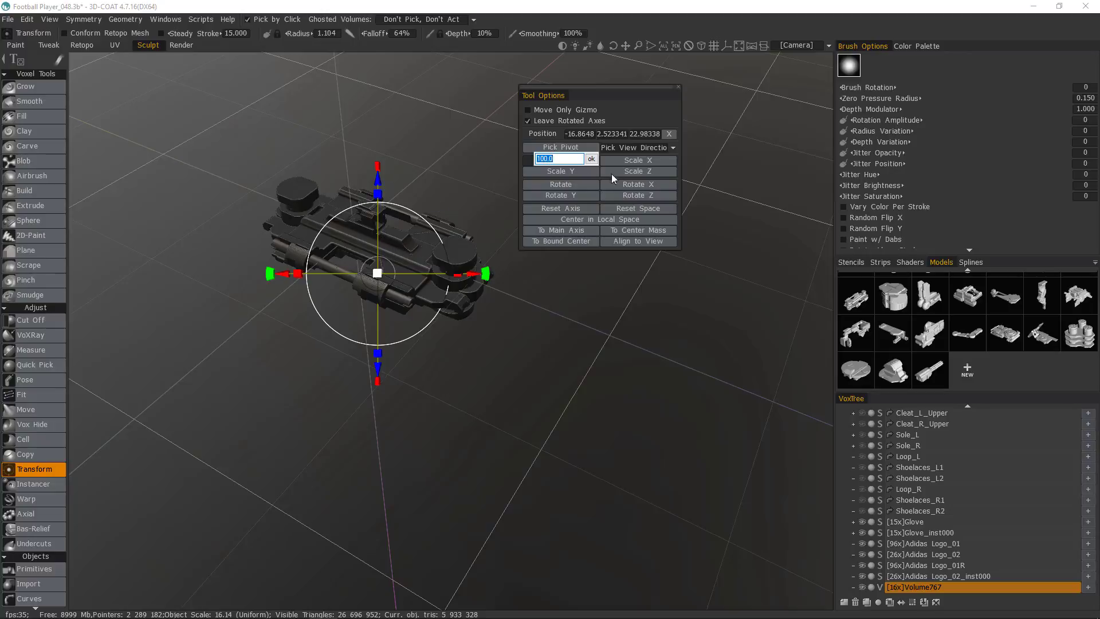
pyautogui.write('90')
pyautogui.press('Return')
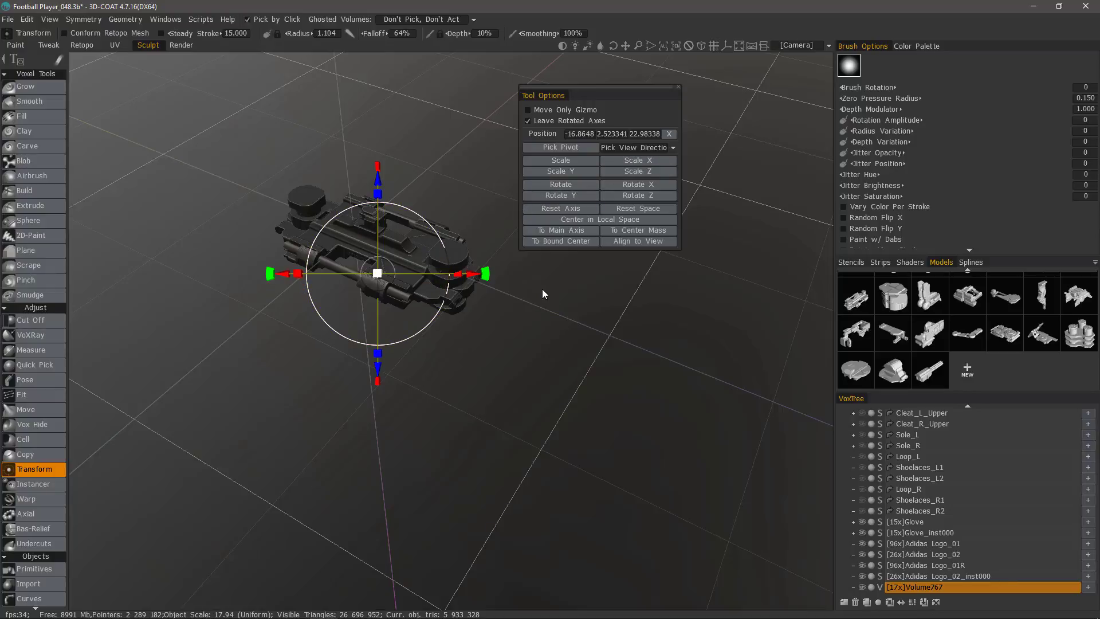
# - Align the gizmo to the mechanical model's main axis and view the model from other angles
pyautogui.click(562, 230)
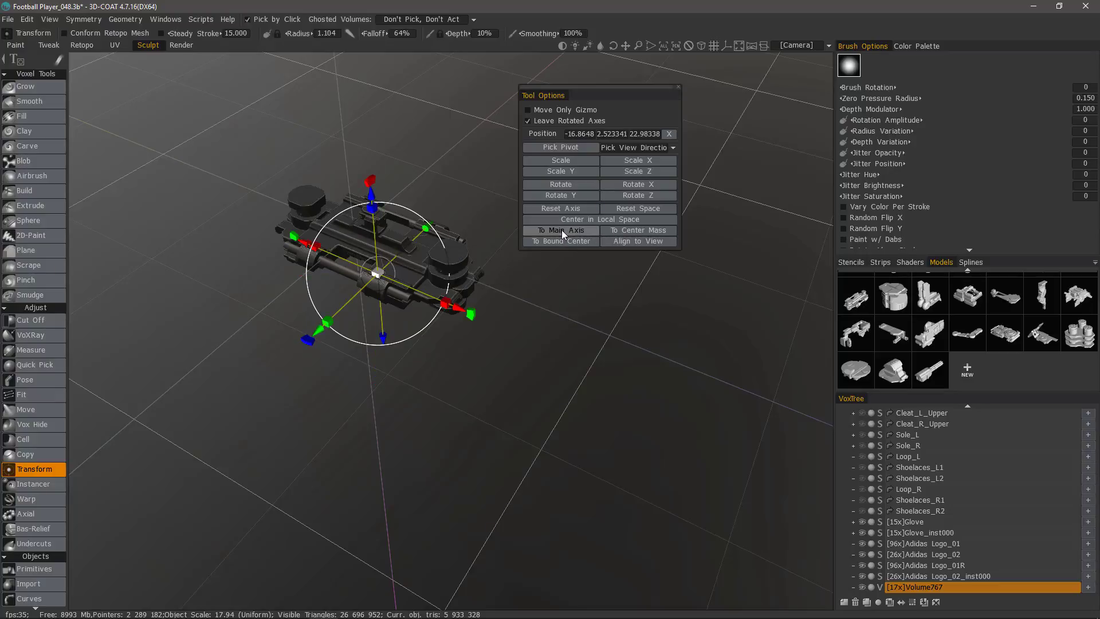
pyautogui.moveTo(484, 237); pyautogui.dragTo(415, 215, button='middle')
pyautogui.moveTo(415, 215); pyautogui.dragTo(325, 307)
pyautogui.moveTo(212, 436)
pyautogui.mouseDown(button='middle')
pyautogui.moveTo(247, 436)
pyautogui.moveTo(290, 376)
pyautogui.moveTo(293, 340)
pyautogui.mouseUp(button='middle')
pyautogui.moveTo(293, 340); pyautogui.dragTo(453, 259)
pyautogui.moveTo(452, 259); pyautogui.dragTo(470, 274, button='middle')
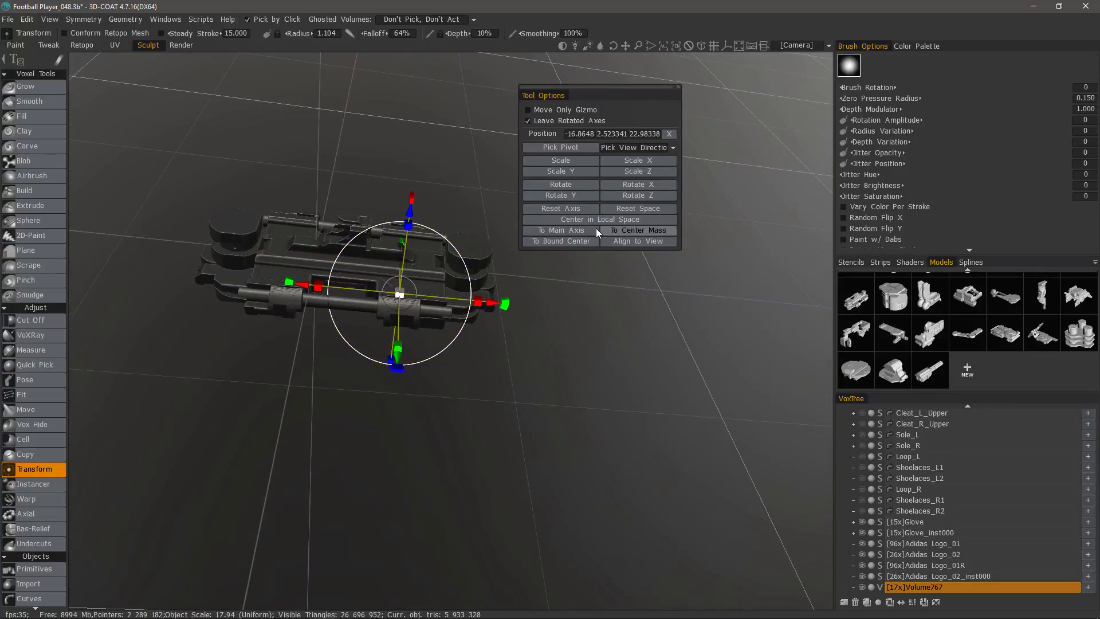
# - Move the gizmo to the model's center of mass, followed by its bound center
pyautogui.click(638, 231)
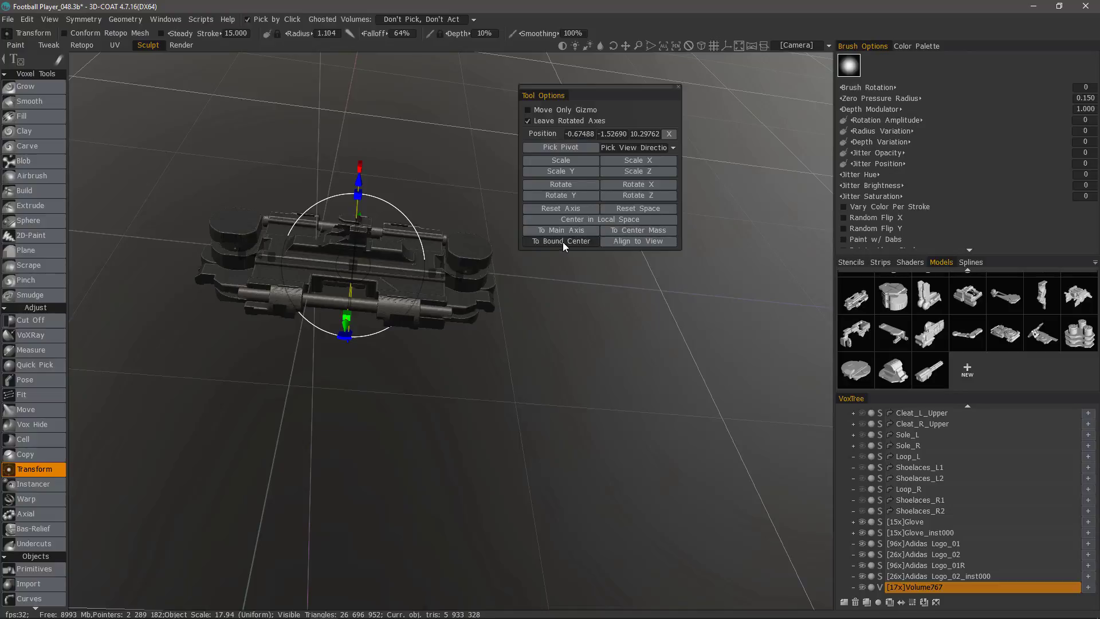
pyautogui.click(563, 241)
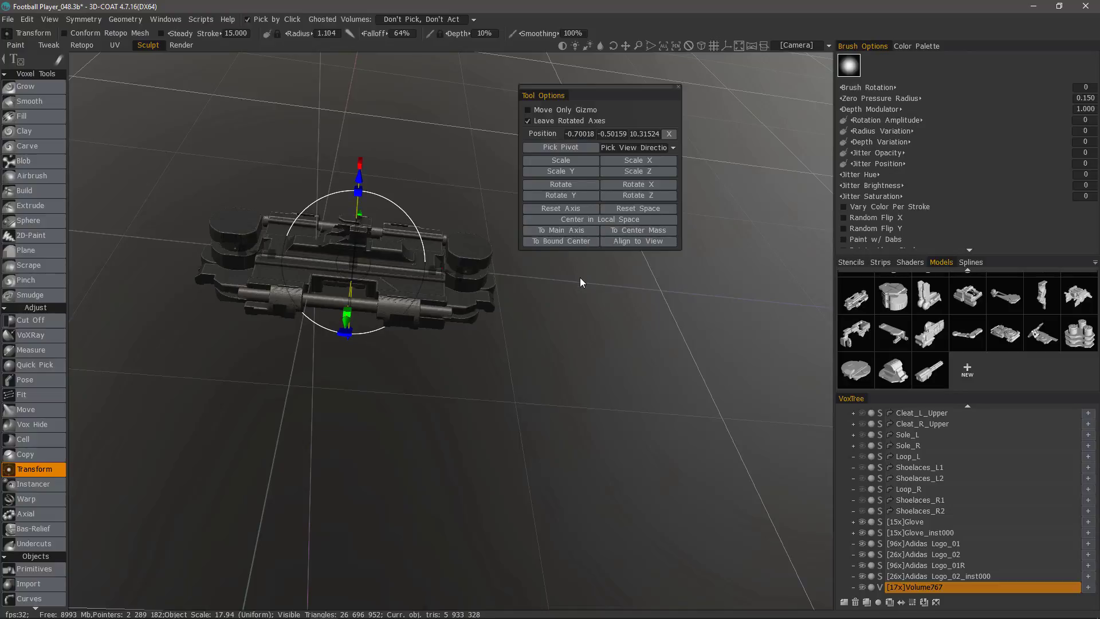
# - Align the gizmo to the current view direction and reset its axes to the default orientation
pyautogui.click(629, 243)
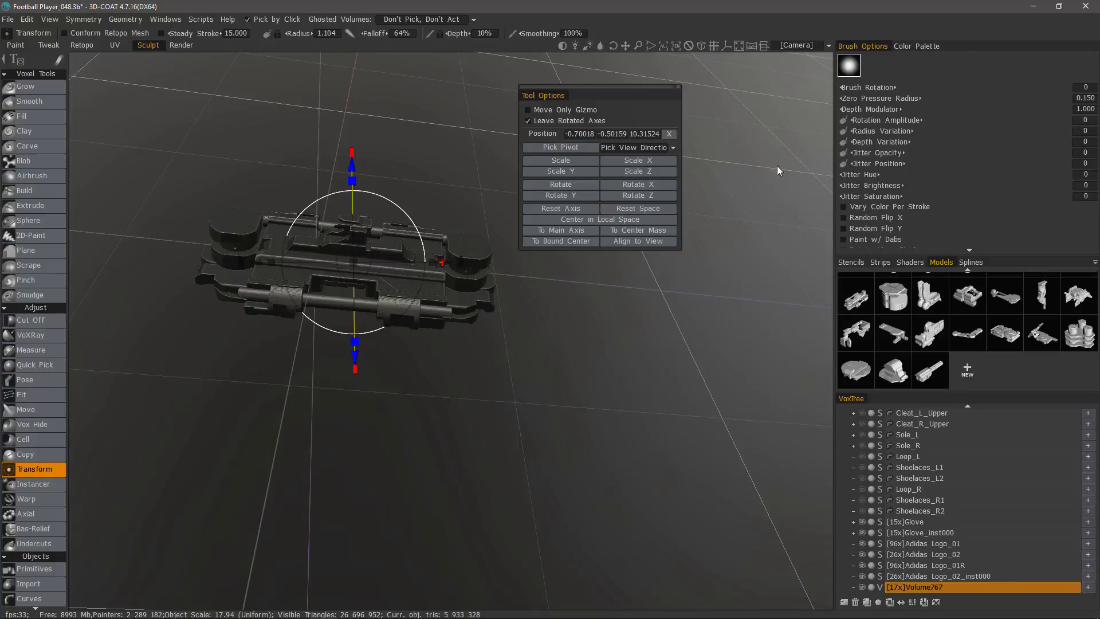
pyautogui.click(550, 148)
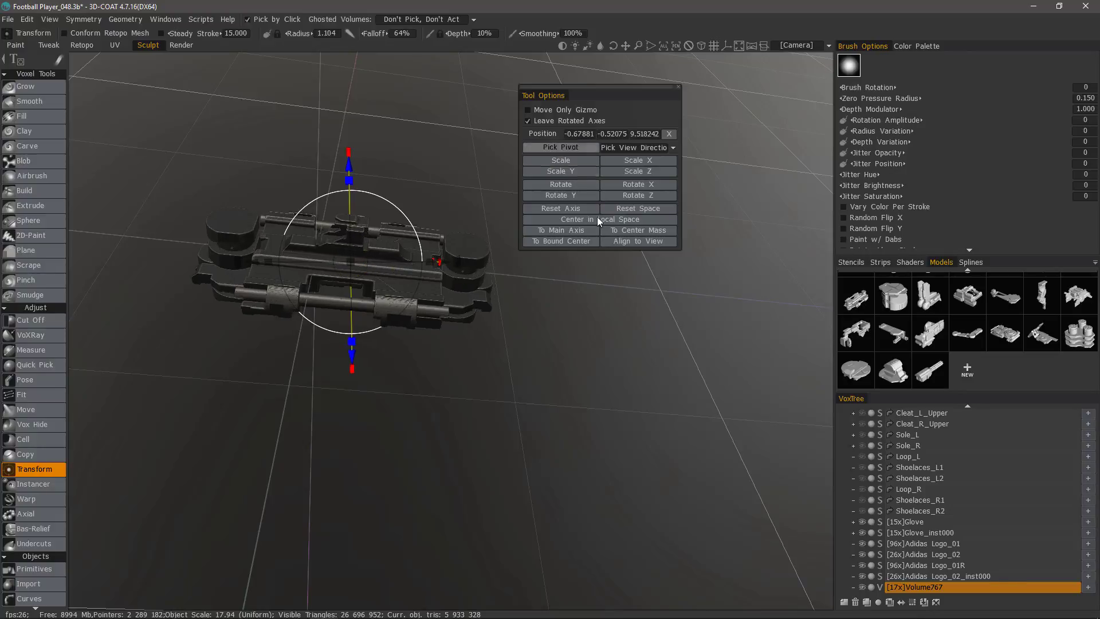
pyautogui.click(560, 208)
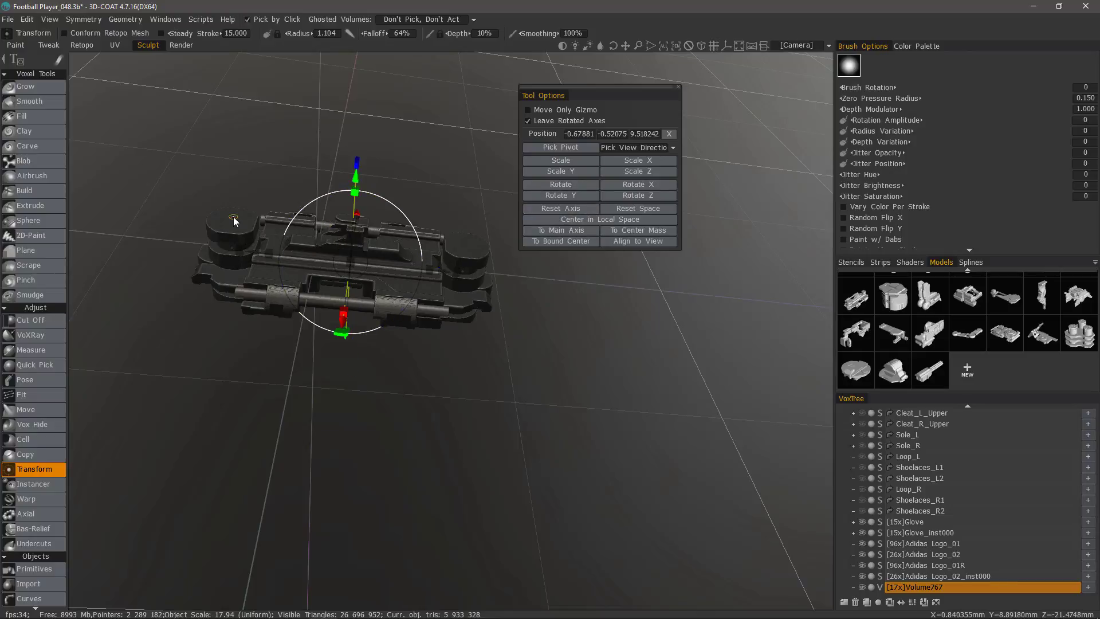
# - Select the orange glove directly in the viewport and align its gizmo to the glove's main axis
pyautogui.moveTo(233, 217); pyautogui.dragTo(435, 223, button='middle')
pyautogui.moveTo(459, 328); pyautogui.dragTo(477, 350, button='middle')
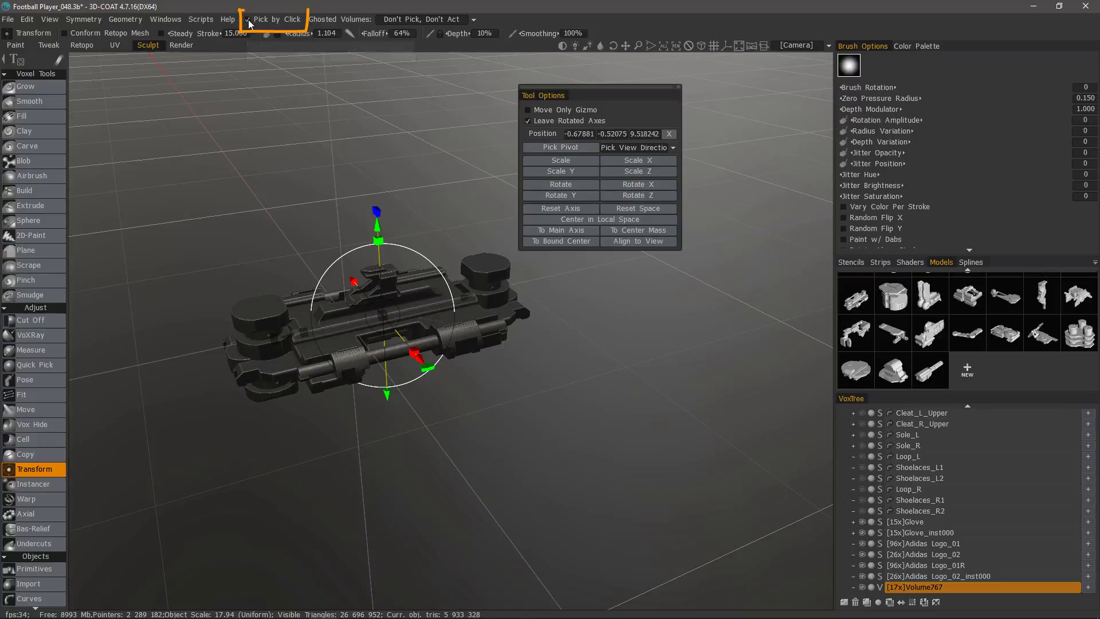
pyautogui.scroll(-4, 594, 400)
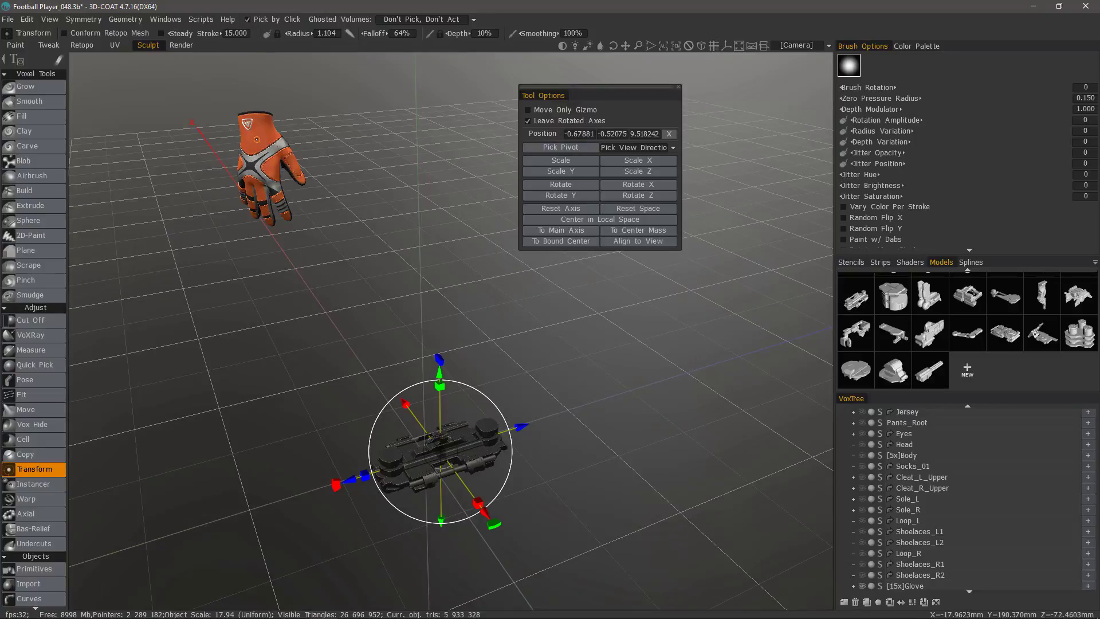
pyautogui.click(263, 171)
pyautogui.moveTo(401, 407); pyautogui.dragTo(256, 187)
pyautogui.click(566, 202)
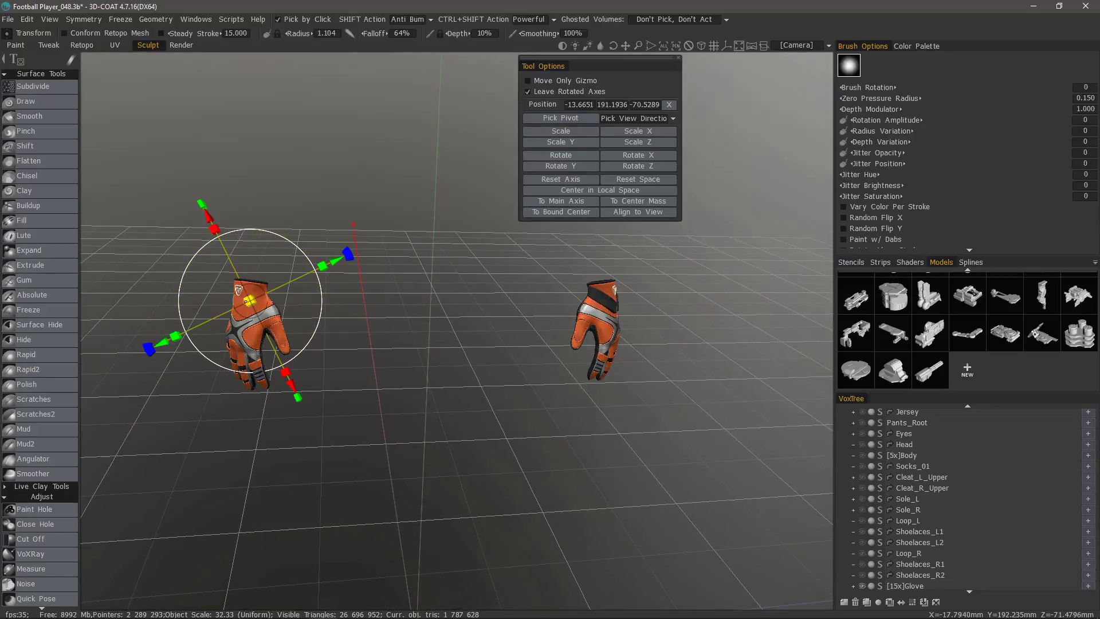
# - Hide the mechanical model's Volume767 layer so that only the gloves are displayed
pyautogui.moveTo(290, 395); pyautogui.dragTo(423, 355)
pyautogui.moveTo(300, 325); pyautogui.dragTo(797, 484)
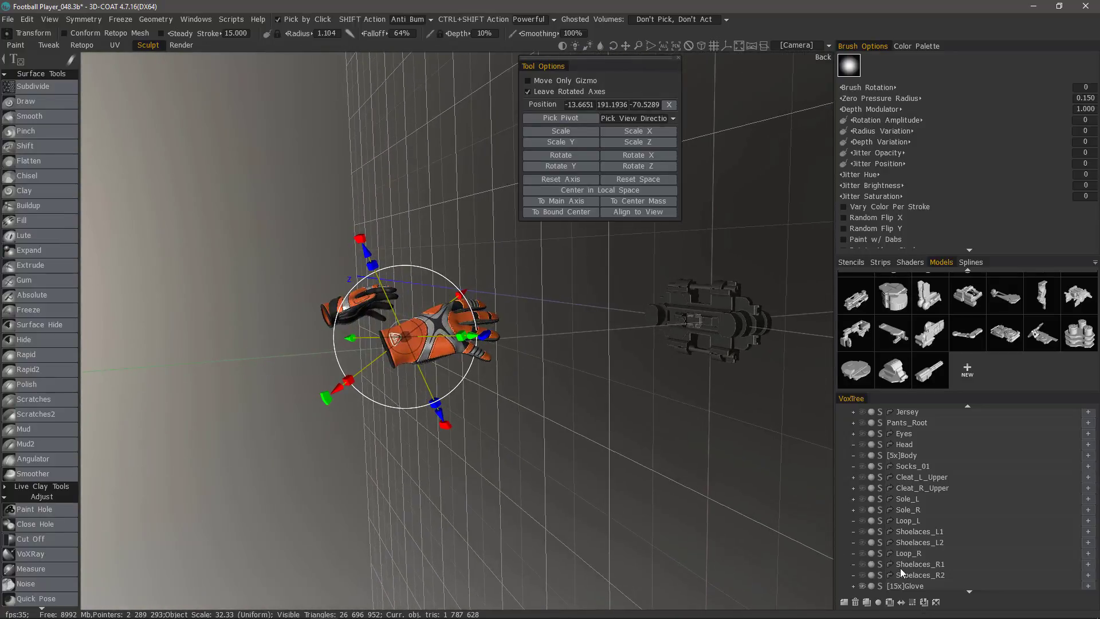
pyautogui.scroll(-3, 900, 569)
pyautogui.click(863, 587)
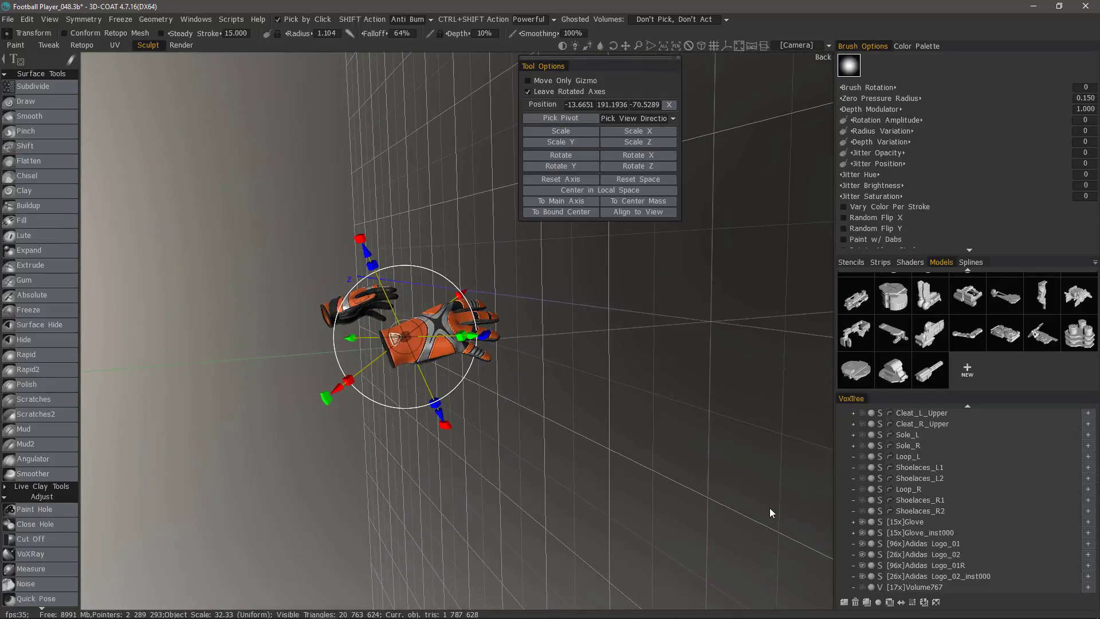
# - Select the mirrored adidas logo on the glove's cuff and move the gizmo to its center of mass
pyautogui.moveTo(769, 508); pyautogui.dragTo(628, 311)
pyautogui.moveTo(123, 376); pyautogui.dragTo(252, 321, button='middle')
pyautogui.moveTo(252, 321); pyautogui.dragTo(353, 354)
pyautogui.moveTo(352, 355); pyautogui.dragTo(370, 329, button='middle')
pyautogui.moveTo(370, 329); pyautogui.dragTo(384, 346)
pyautogui.moveTo(384, 342); pyautogui.dragTo(417, 427, button='right')
pyautogui.moveTo(417, 428); pyautogui.dragTo(414, 411, button='middle')
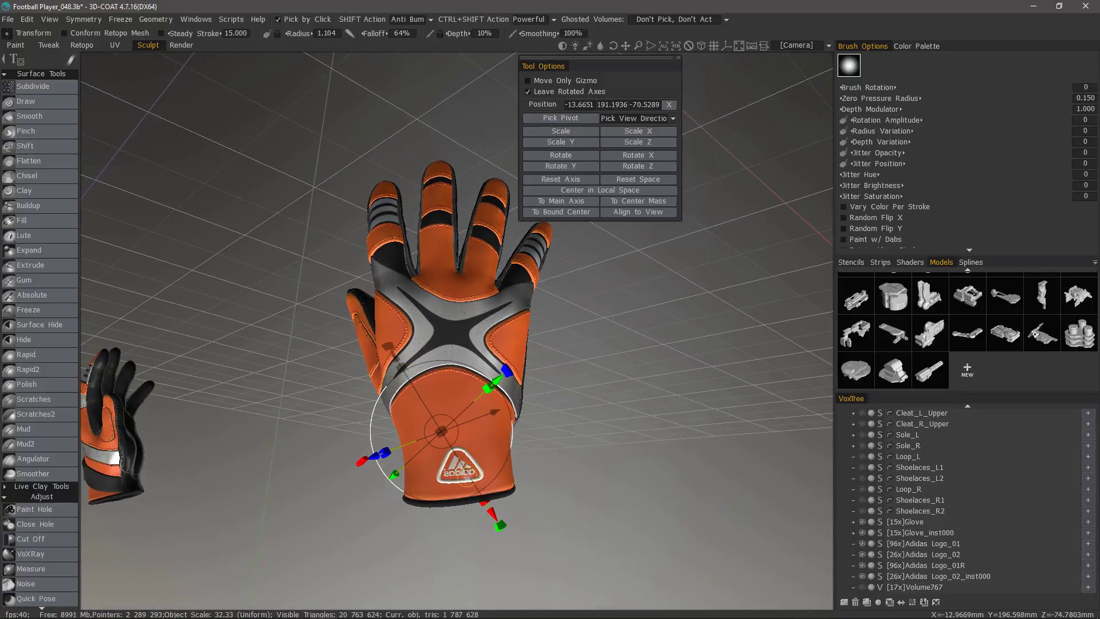
pyautogui.moveTo(453, 486); pyautogui.dragTo(455, 444, button='middle')
pyautogui.moveTo(455, 444); pyautogui.dragTo(457, 422, button='right')
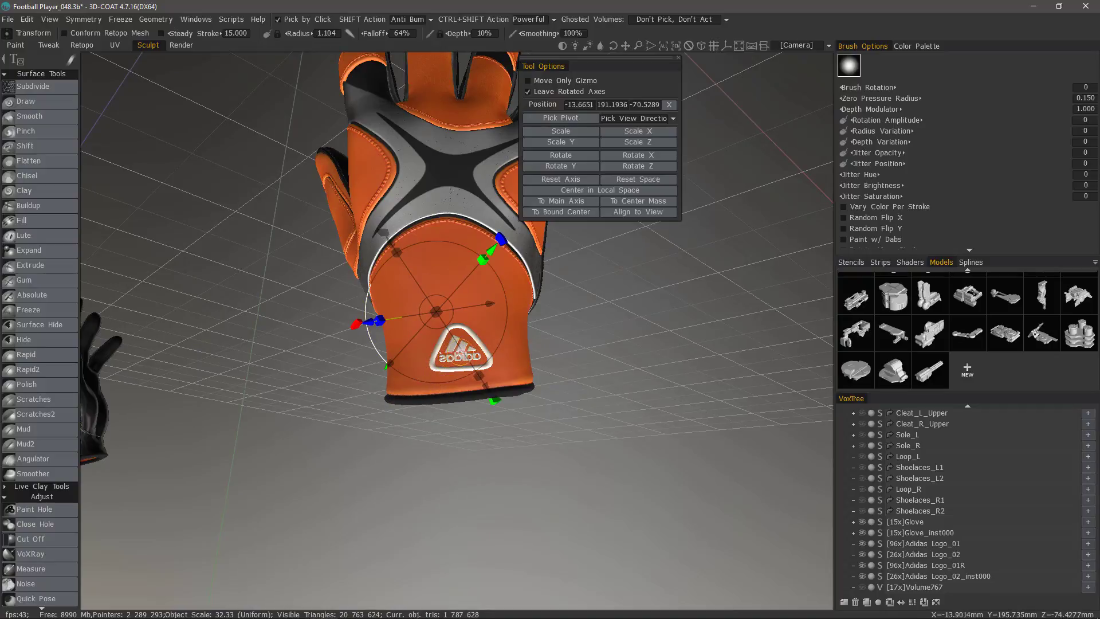
pyautogui.keyDown('alt'); pyautogui.moveTo(446, 372); pyautogui.dragTo(409, 322); pyautogui.keyUp('alt')
pyautogui.keyDown('alt'); pyautogui.moveTo(409, 323); pyautogui.dragTo(398, 356, button='right'); pyautogui.keyUp('alt')
pyautogui.keyDown('alt'); pyautogui.moveTo(398, 356); pyautogui.dragTo(406, 350, button='middle'); pyautogui.keyUp('alt')
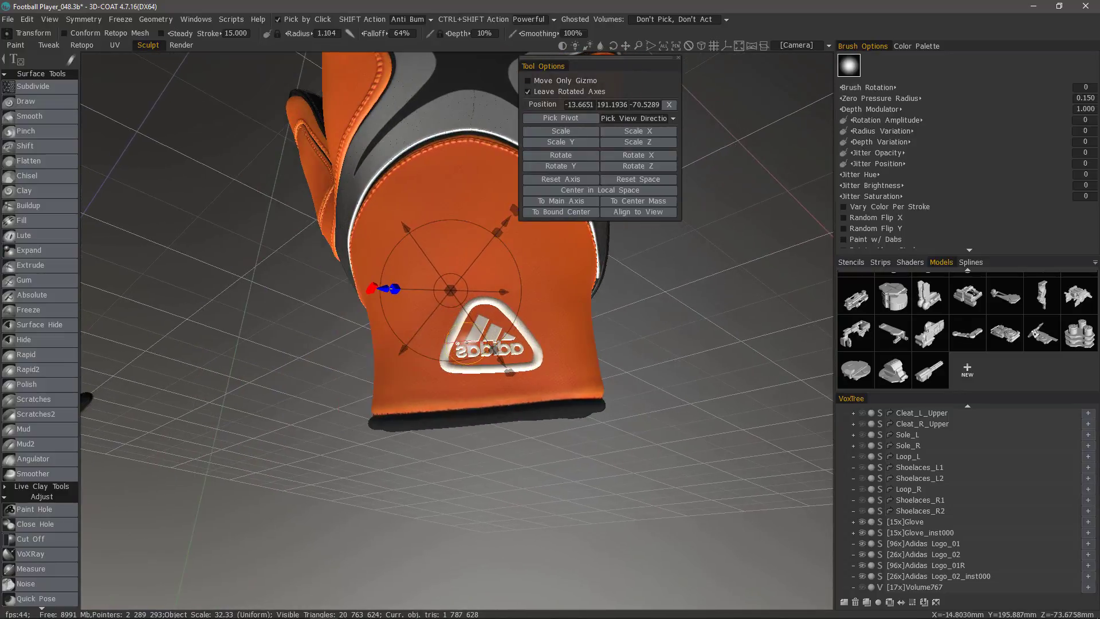
pyautogui.click(474, 337)
pyautogui.click(651, 200)
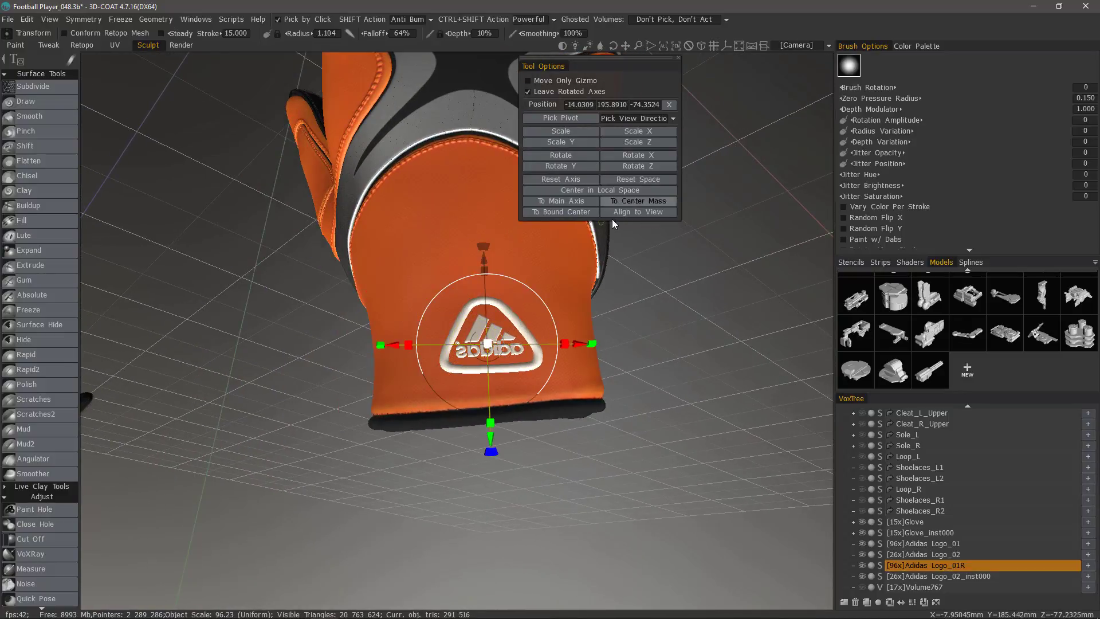
# - Rotate the mirrored logo on the glove's cuff by exactly 180 degrees through the gizmo's numeric entry
pyautogui.moveTo(516, 367)
pyautogui.keyDown('alt'); pyautogui.mouseDown()
pyautogui.moveTo(547, 338)
pyautogui.moveTo(469, 296)
pyautogui.moveTo(498, 226)
pyautogui.mouseUp(); pyautogui.keyUp('alt')
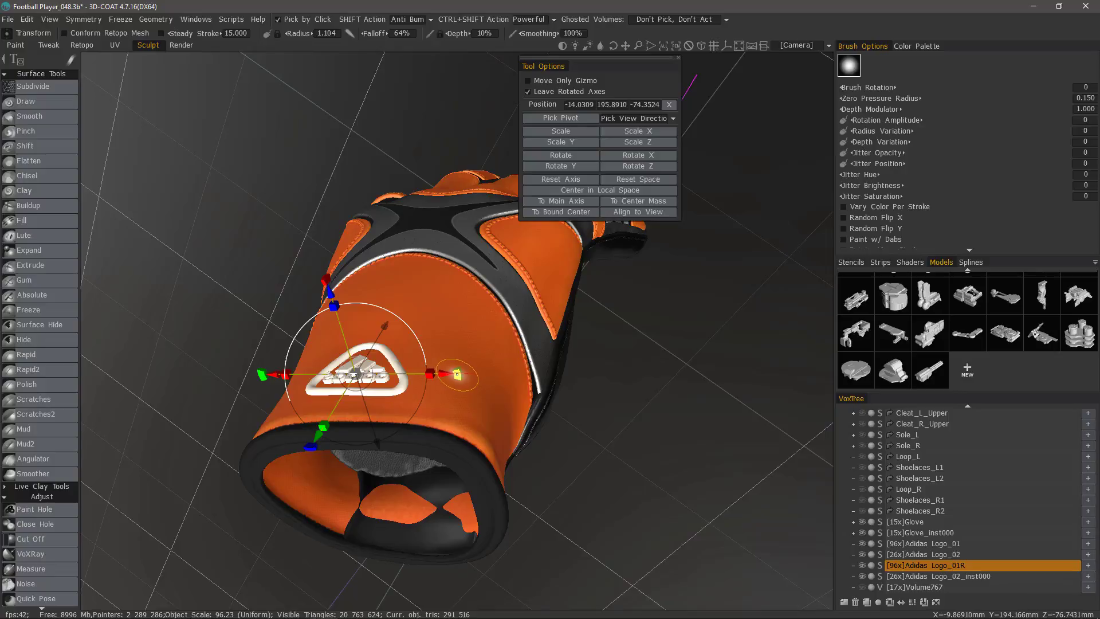
pyautogui.scroll(-3, 458, 375)
pyautogui.keyDown('alt'); pyautogui.moveTo(457, 375); pyautogui.dragTo(486, 387); pyautogui.keyUp('alt')
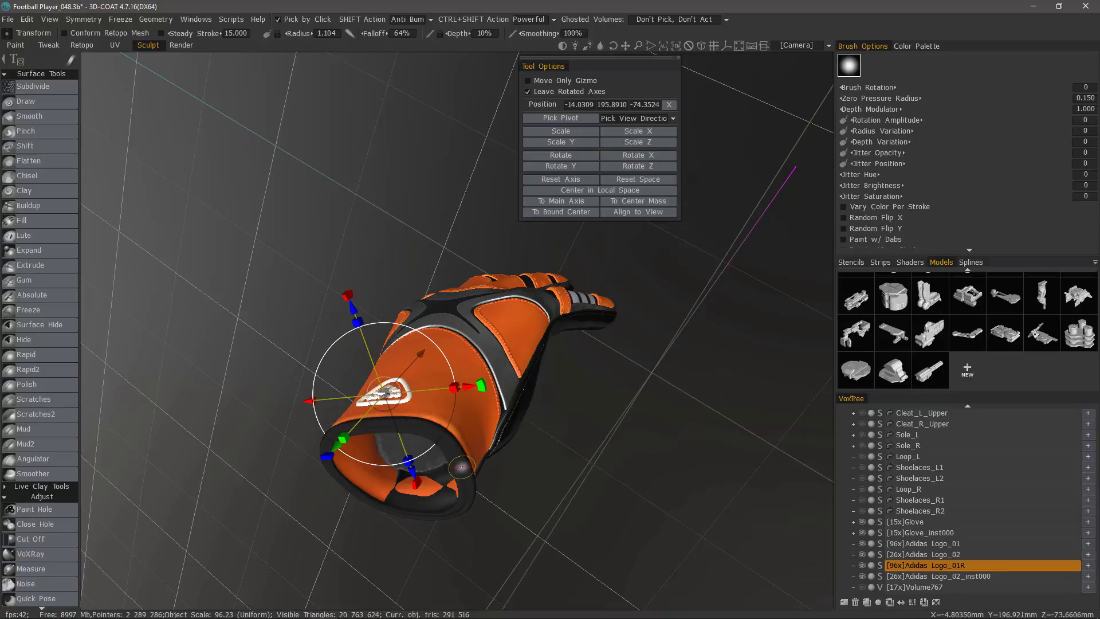
pyautogui.keyDown('alt'); pyautogui.moveTo(452, 419); pyautogui.dragTo(425, 332, button='right'); pyautogui.keyUp('alt')
pyautogui.keyDown('alt'); pyautogui.moveTo(424, 331); pyautogui.dragTo(125, 85); pyautogui.keyUp('alt')
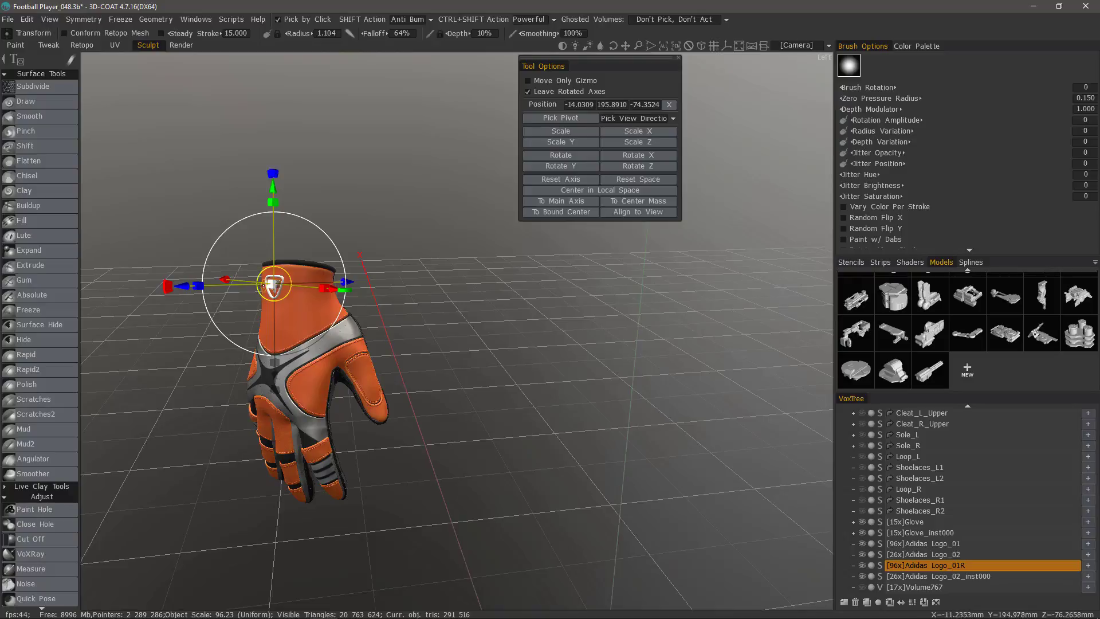
pyautogui.keyDown('alt'); pyautogui.moveTo(274, 309); pyautogui.dragTo(327, 290); pyautogui.keyUp('alt')
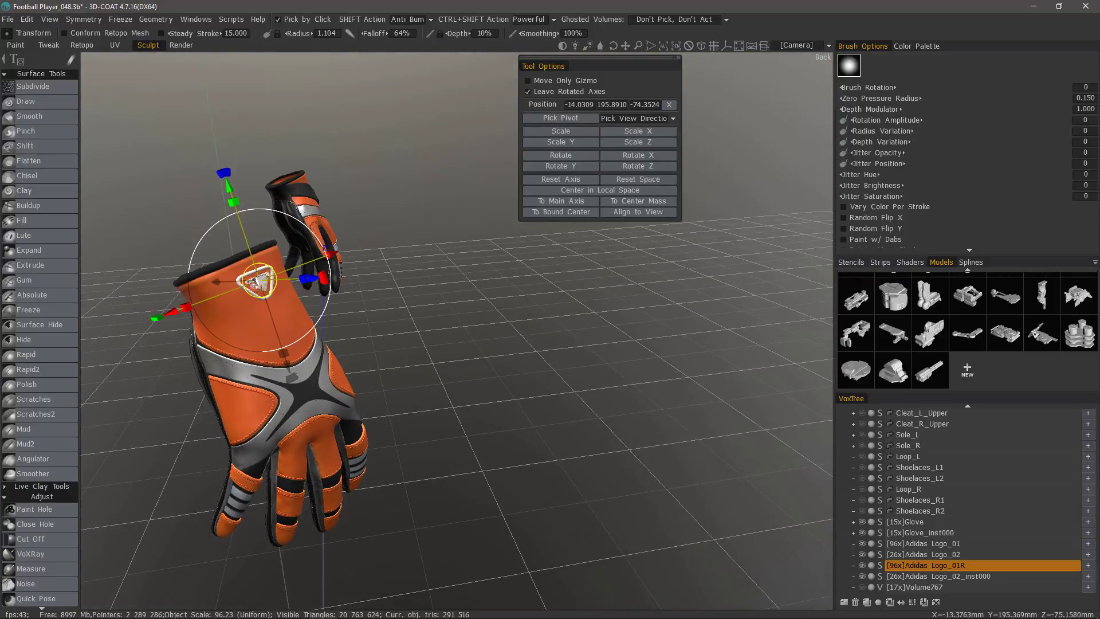
pyautogui.keyDown('alt'); pyautogui.moveTo(252, 259); pyautogui.dragTo(392, 208); pyautogui.keyUp('alt')
pyautogui.keyDown('alt'); pyautogui.moveTo(392, 210); pyautogui.dragTo(401, 303, button='right'); pyautogui.keyUp('alt')
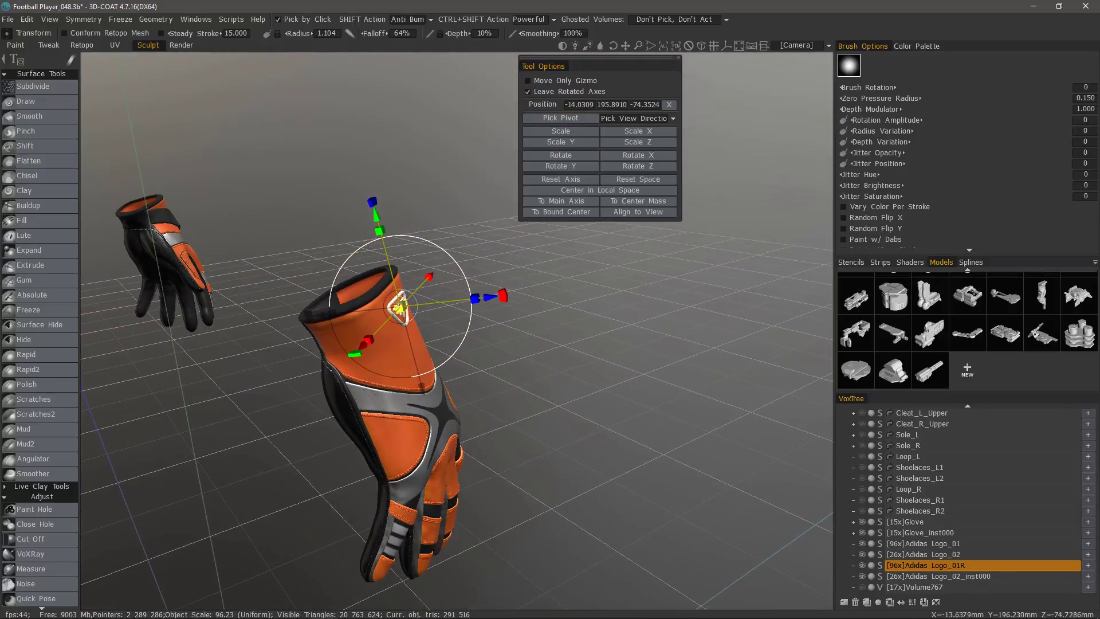
pyautogui.keyDown('alt'); pyautogui.moveTo(399, 307); pyautogui.dragTo(353, 325); pyautogui.keyUp('alt')
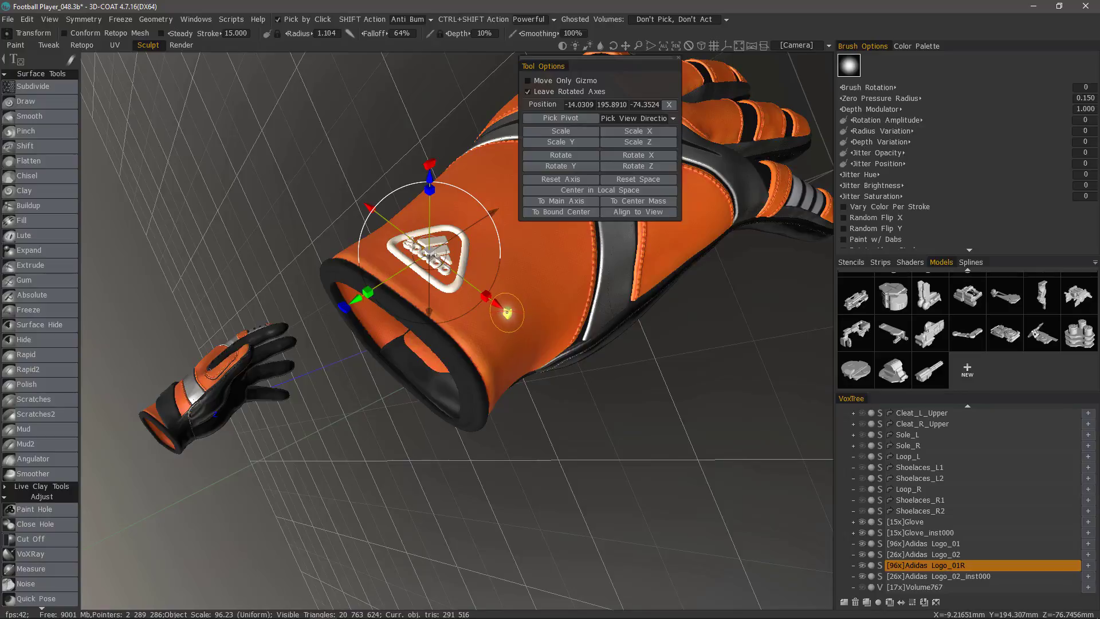
pyautogui.press('space')
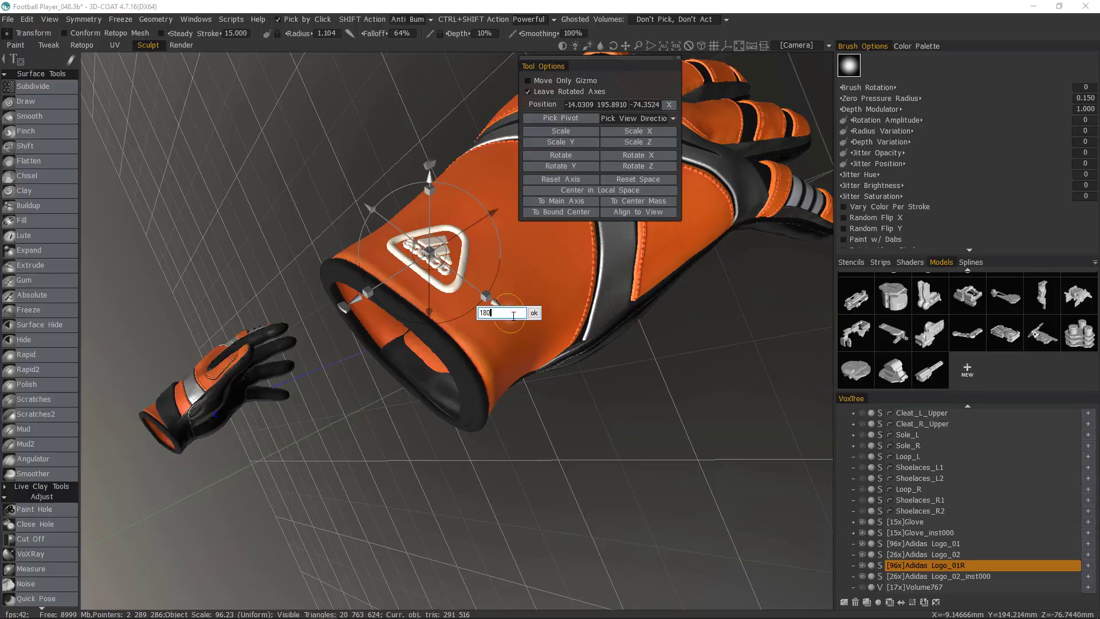
pyautogui.press('Return')
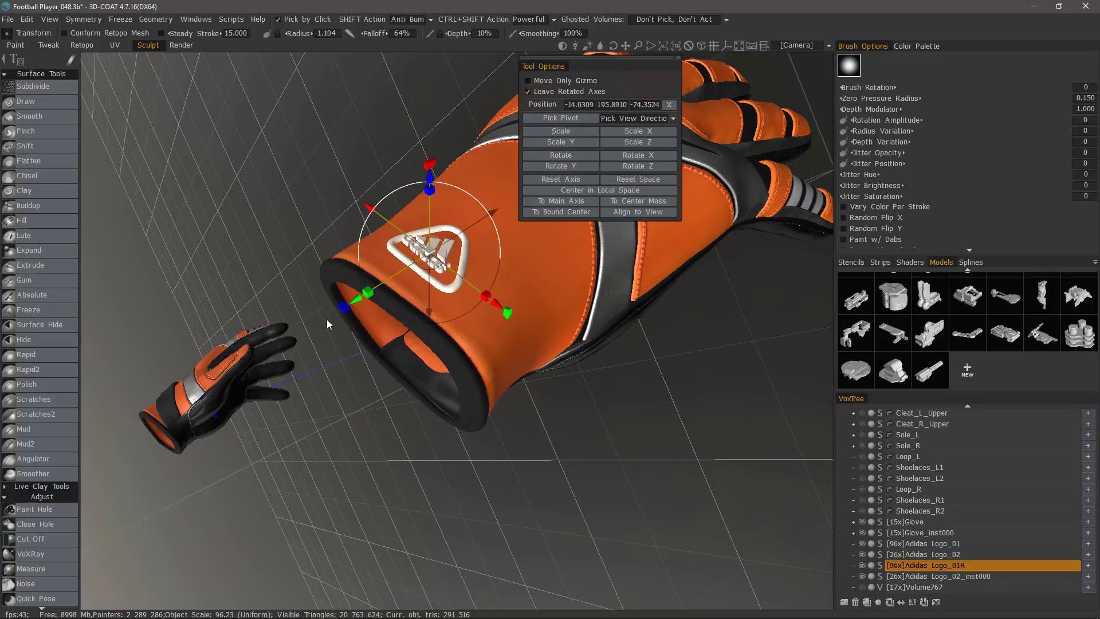
# - Shift the rotated logo slightly sideways within its triangular border, to about X -13.95
pyautogui.moveTo(327, 319); pyautogui.dragTo(367, 333)
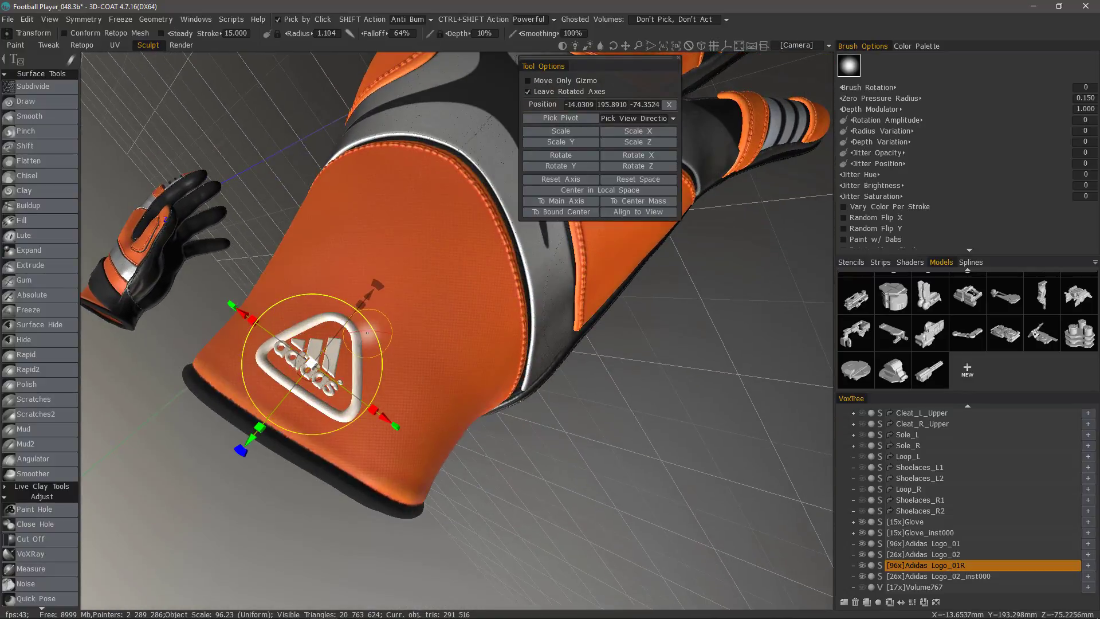
pyautogui.moveTo(150, 373); pyautogui.dragTo(243, 371)
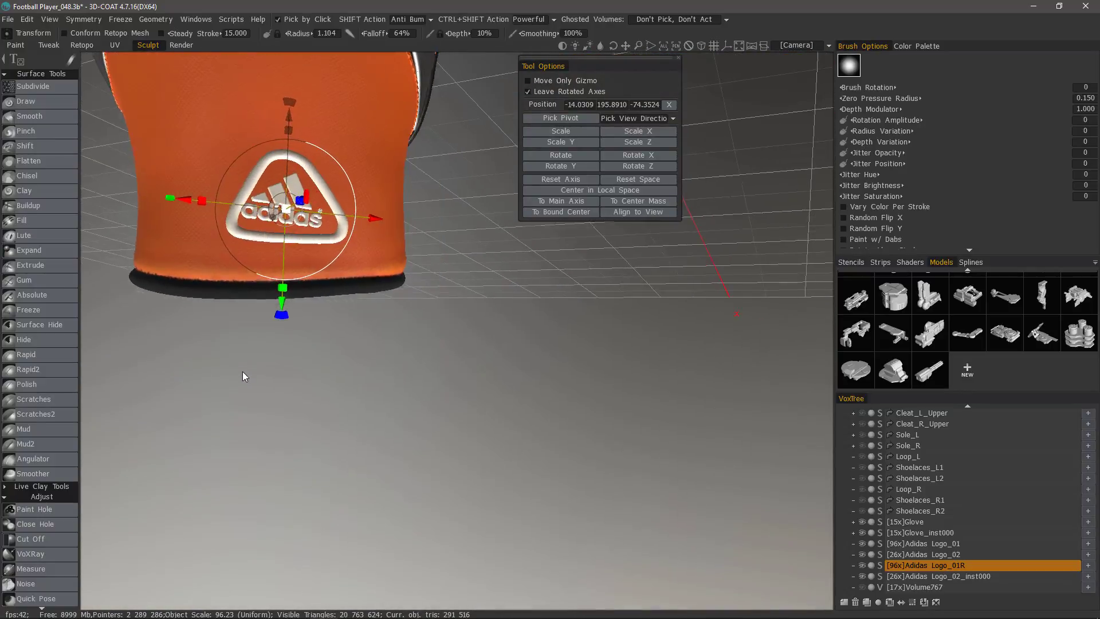
pyautogui.moveTo(243, 371); pyautogui.dragTo(241, 500, button='middle')
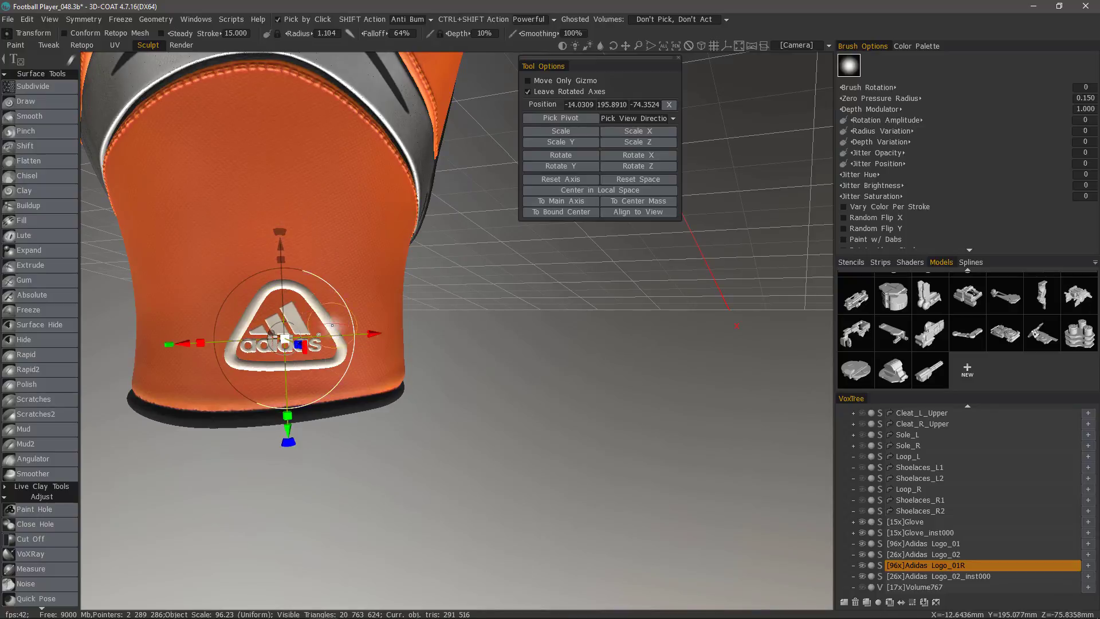
pyautogui.moveTo(370, 333); pyautogui.dragTo(373, 334)
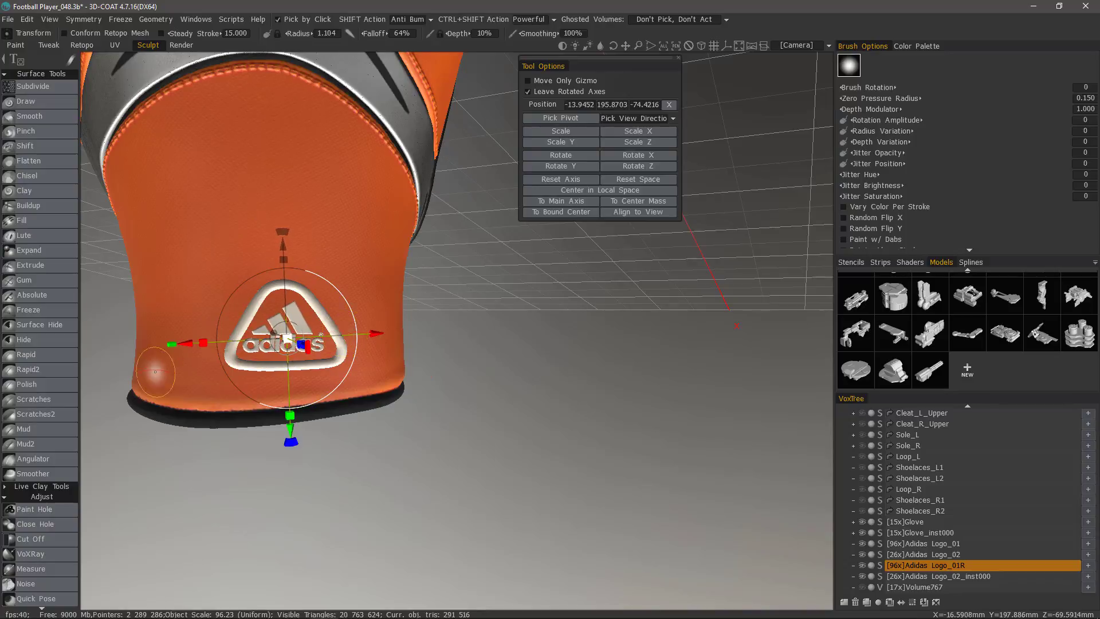
pyautogui.moveTo(127, 367); pyautogui.dragTo(231, 317)
pyautogui.moveTo(229, 363); pyautogui.dragTo(261, 315)
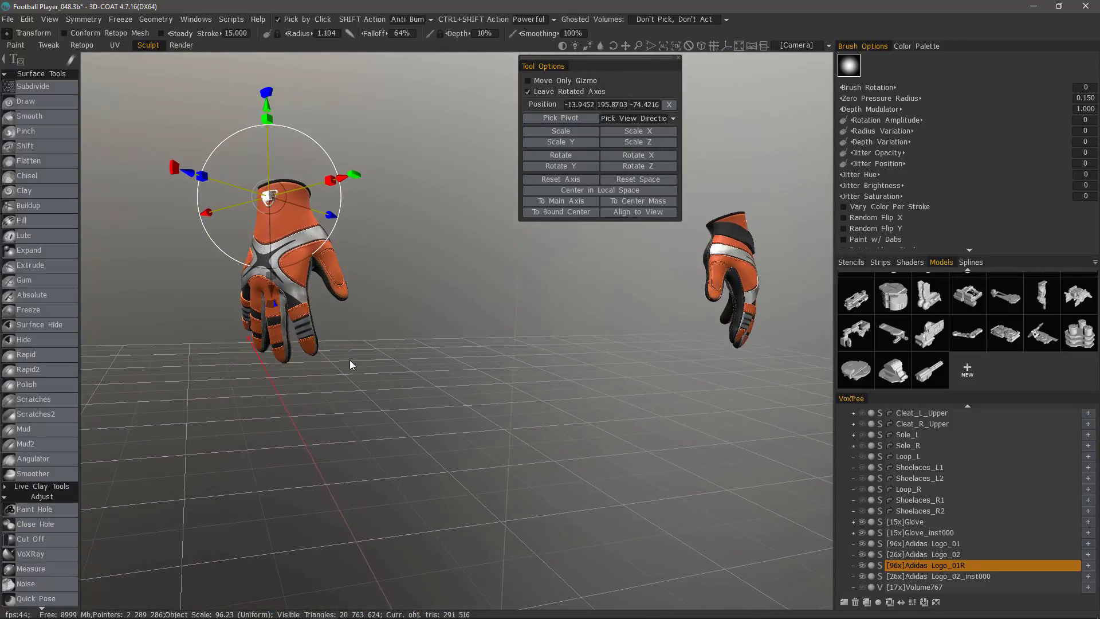
pyautogui.moveTo(361, 381); pyautogui.dragTo(365, 390)
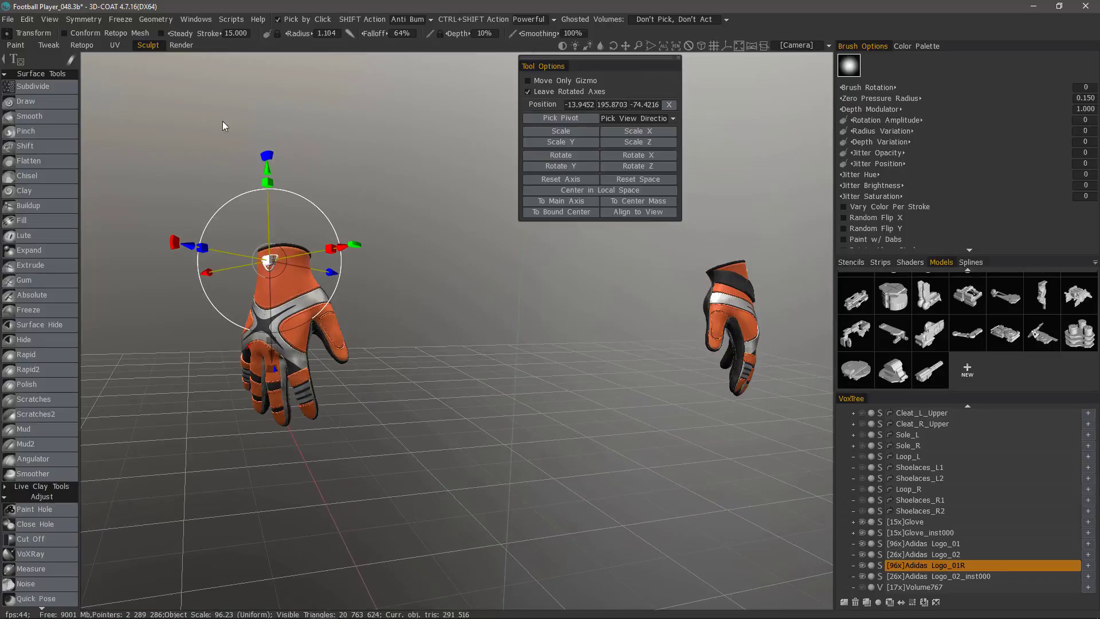